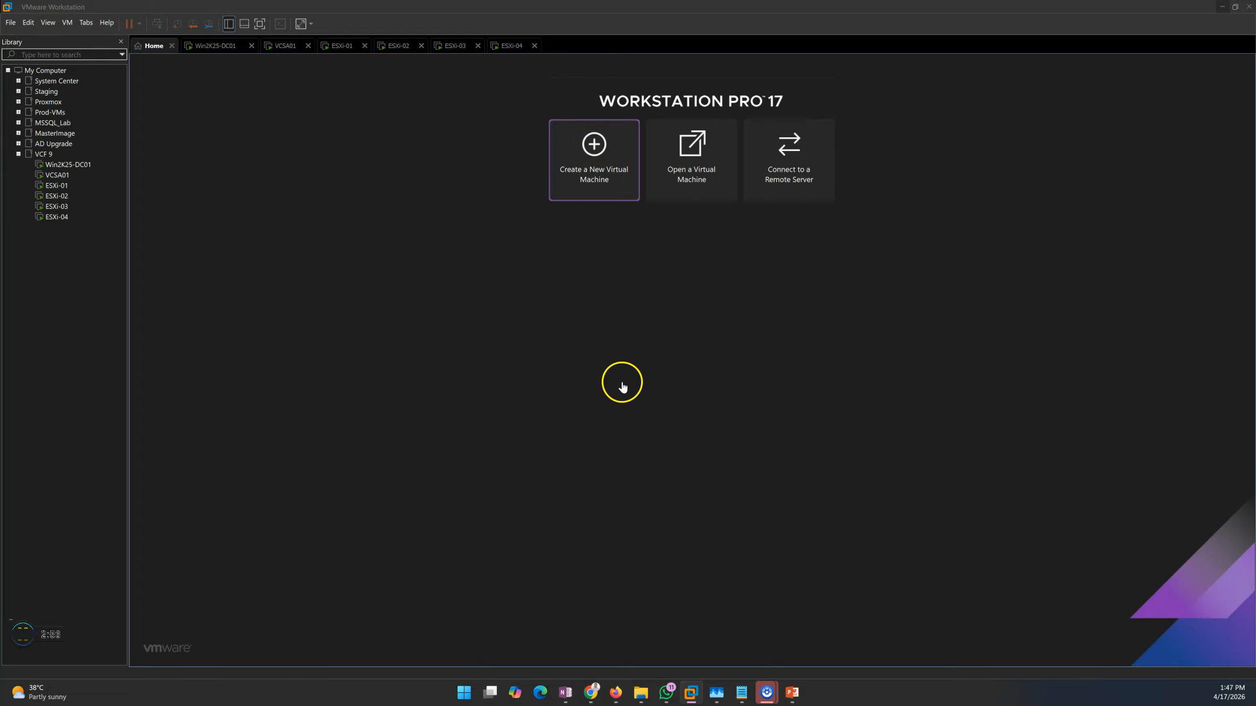
Start a typical new virtual machine with the operating system installed later and VMware ESXi 8 as the guest operating system
left_click(578, 169)
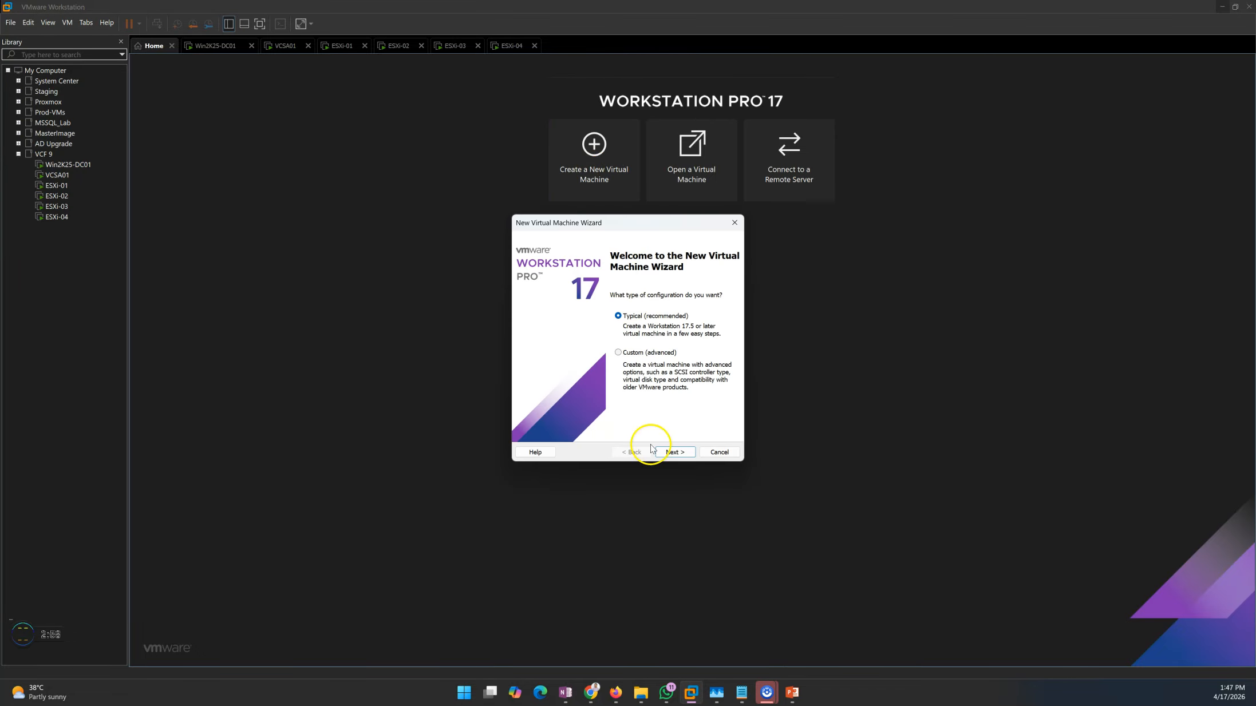
left_click(675, 452)
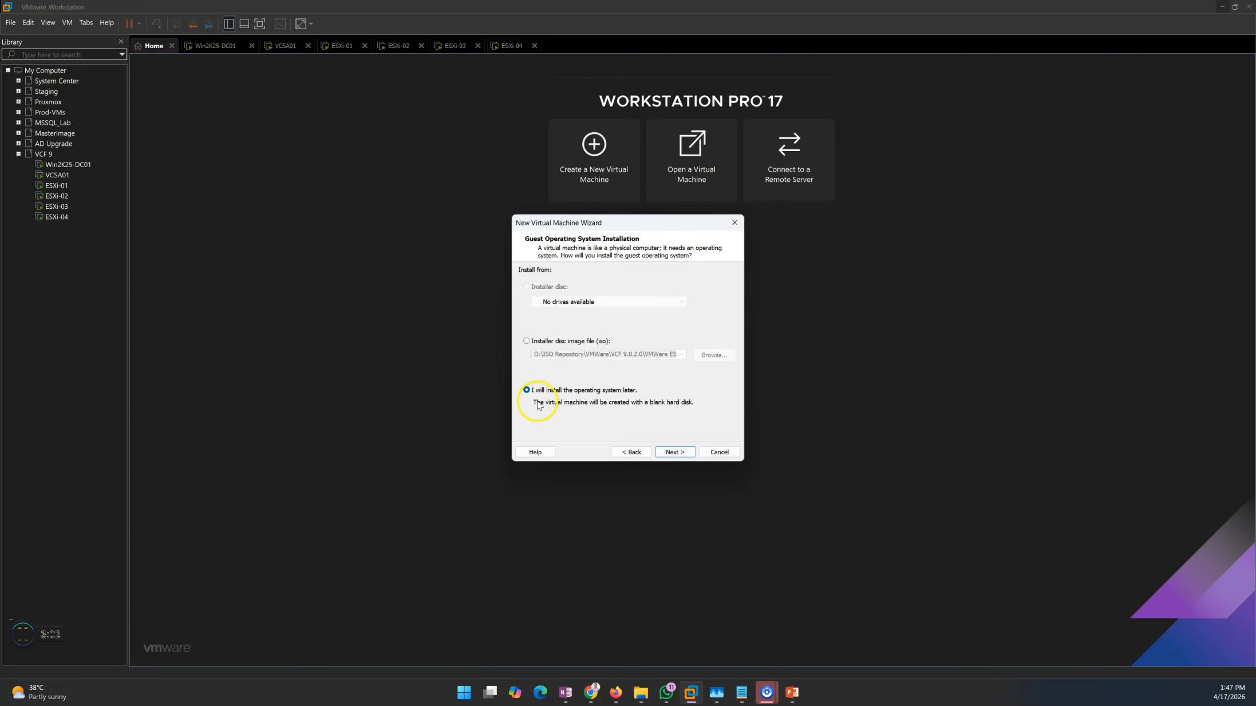
left_click(675, 452)
left_click(542, 302)
left_click(578, 345)
left_click(565, 347)
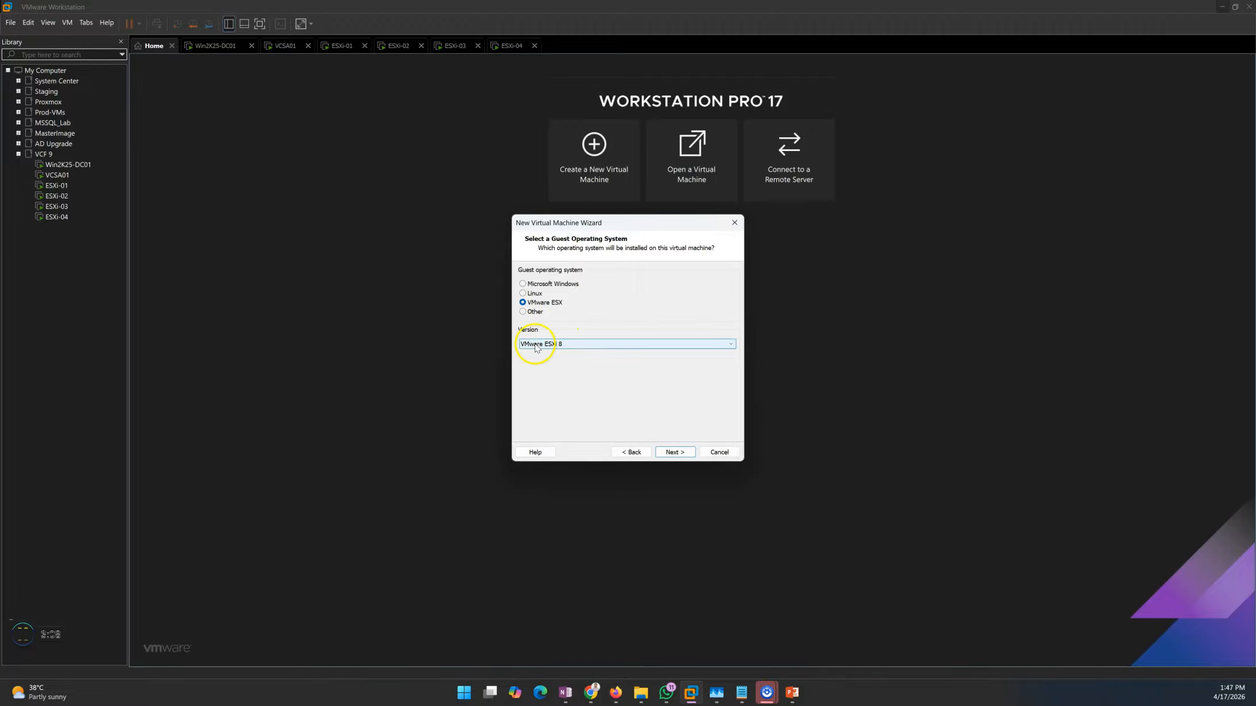
left_click(674, 452)
Name the virtual machine ESXi, set its maximum disk size to 40 GB in a single file, and finish creating it
type("E")
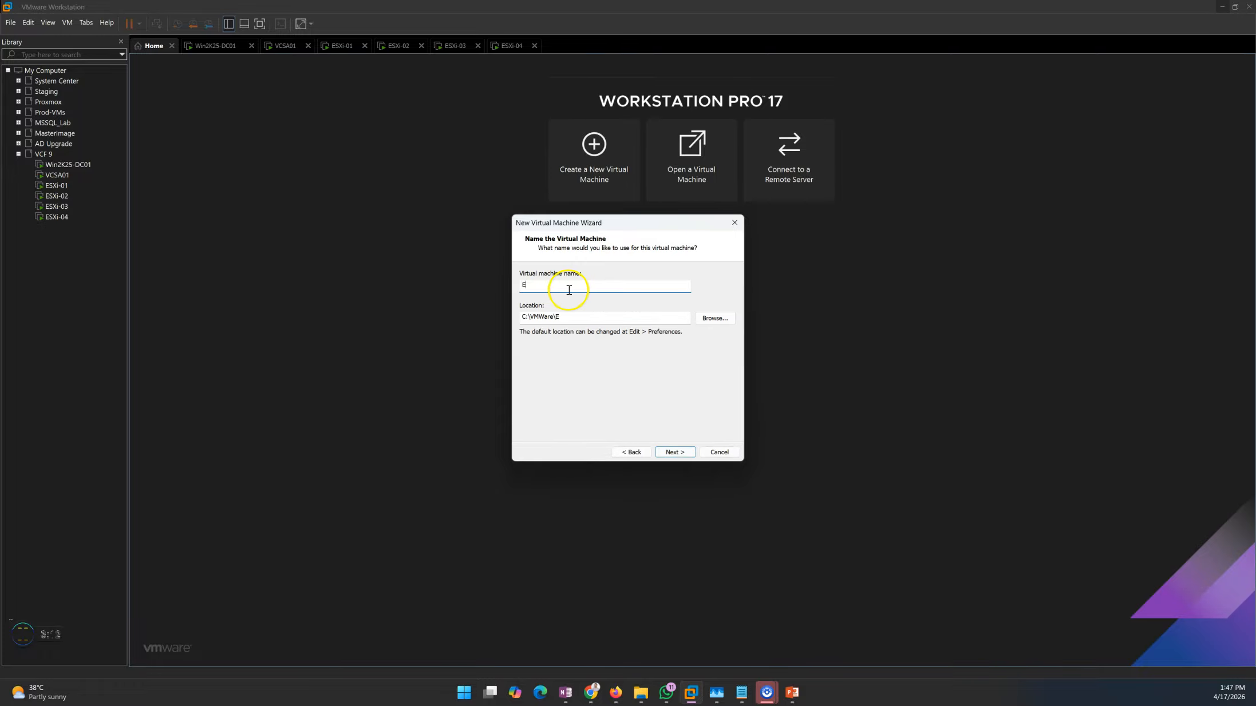
type("SXi")
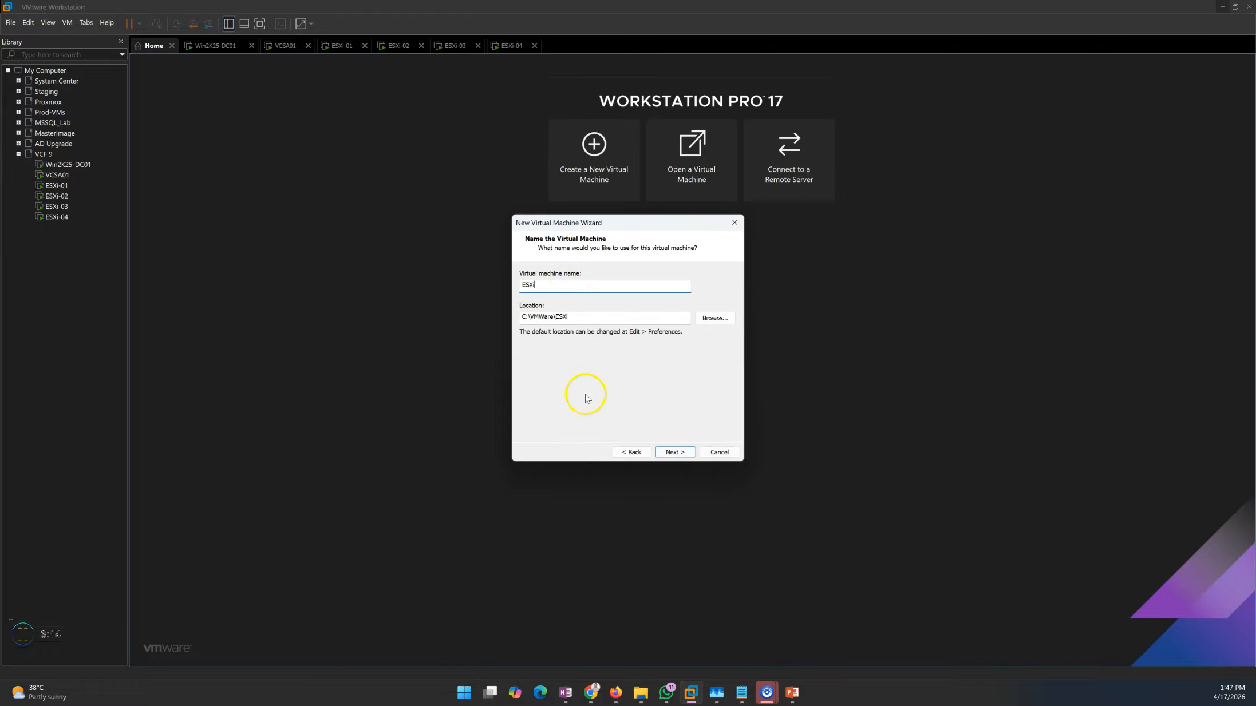
left_click(674, 452)
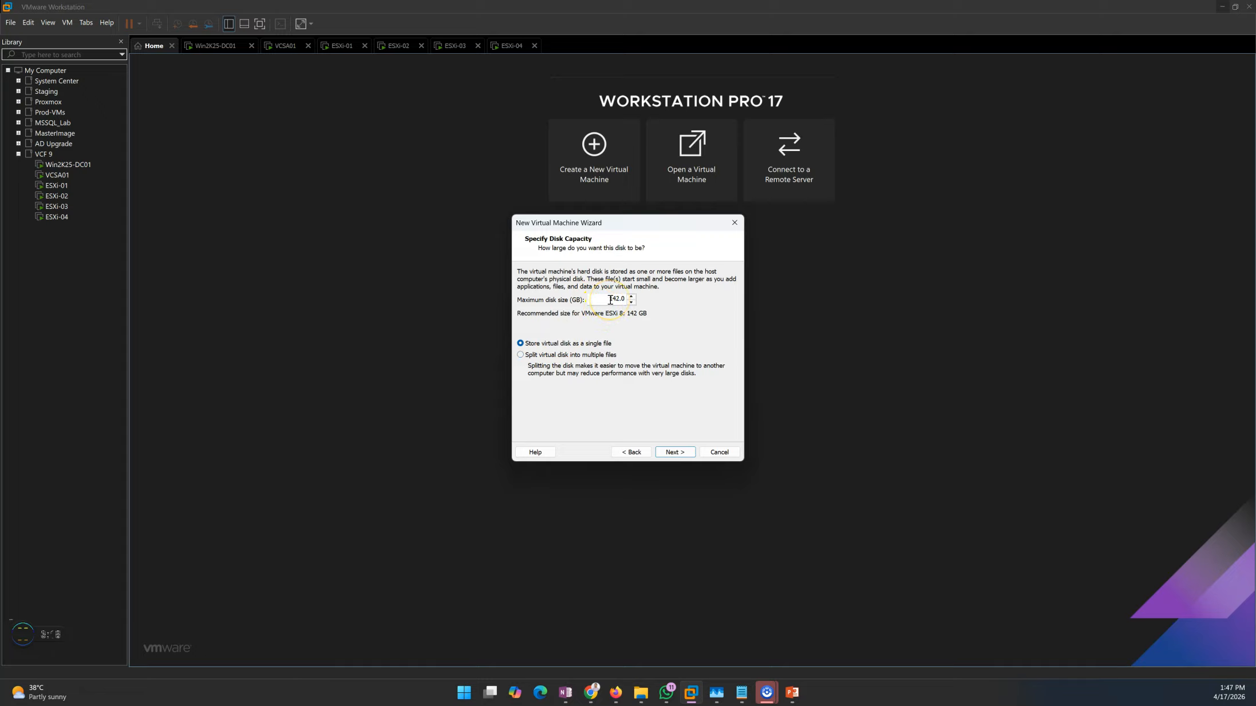
left_click_drag(621, 299, 668, 319)
left_click(678, 452)
left_click(678, 453)
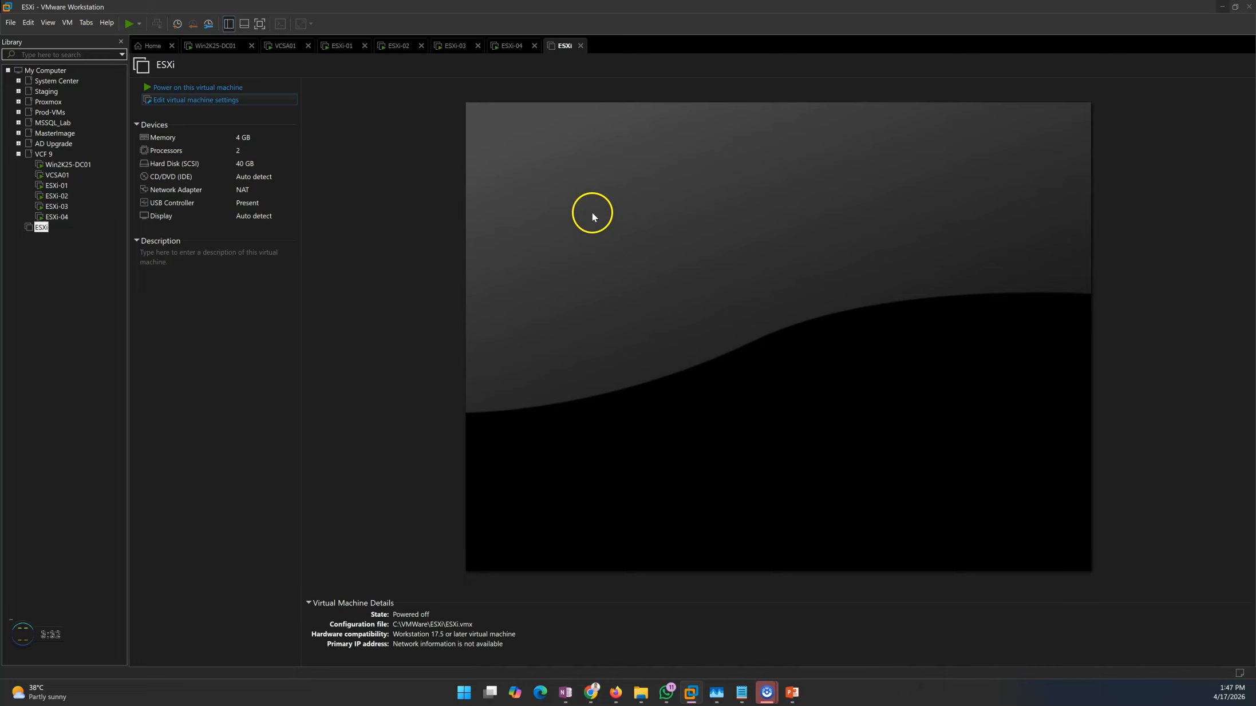
Set the new ESXi virtual machine's memory to 8192 MB and its total processor cores to 4
left_click_drag(648, 276, 649, 269)
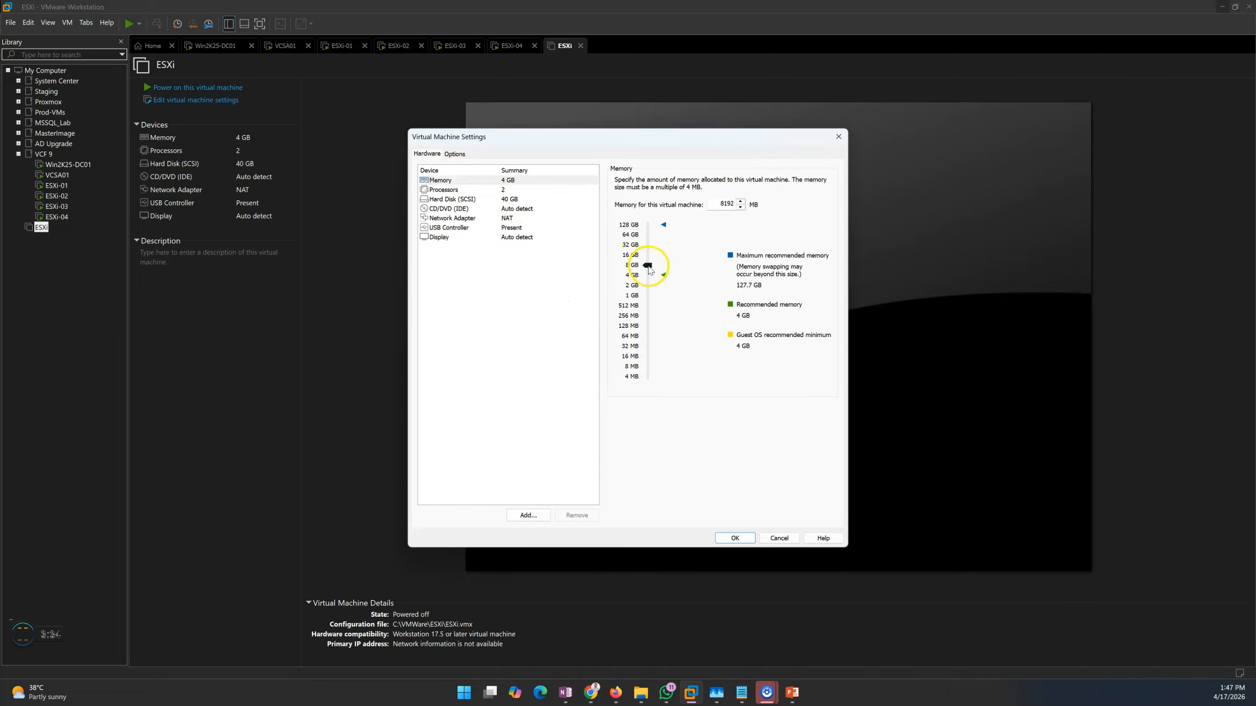
left_click(509, 190)
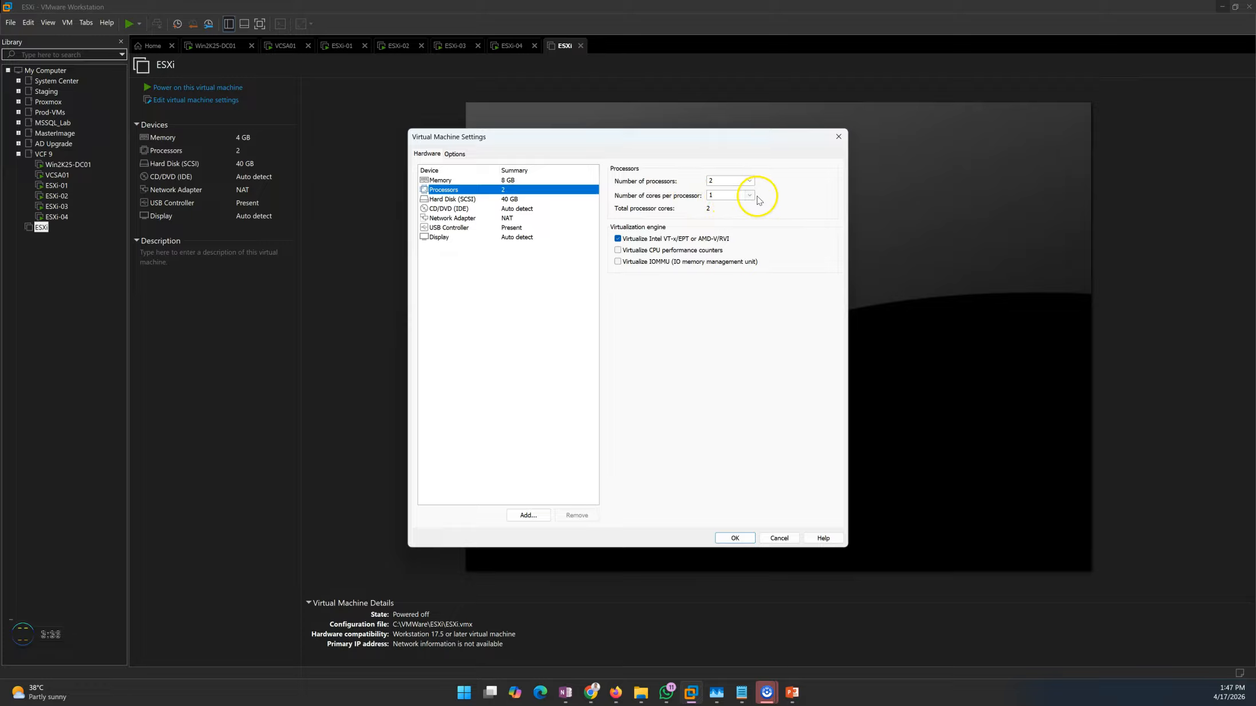
left_click(744, 195)
left_click(724, 214)
Attach VMware-VMvisor-Installer-9.0.0.0.24755229.x86_64 from D:\ISO Repository\VMWare\VCF 9.0.0.0\VMWare ESXi to the CD/DVD drive as its ISO image
left_click(486, 199)
left_click(487, 209)
left_click(644, 254)
left_click(808, 264)
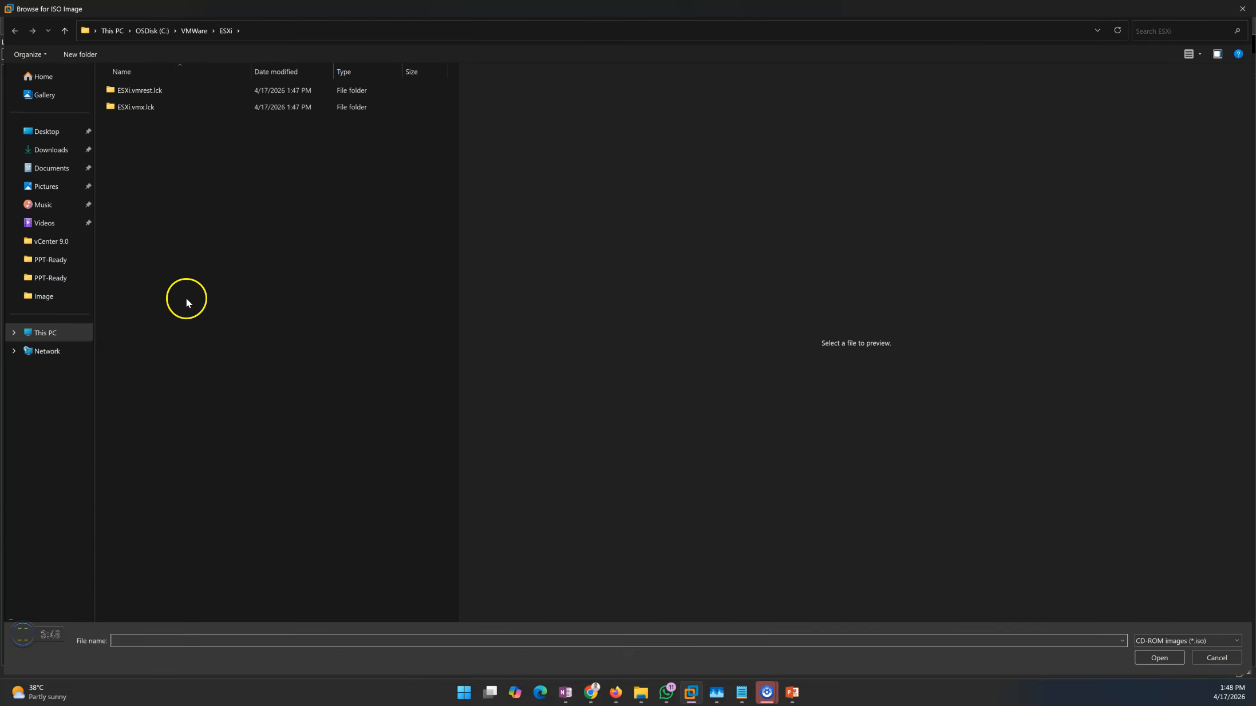
left_click(52, 131)
double_click(276, 114)
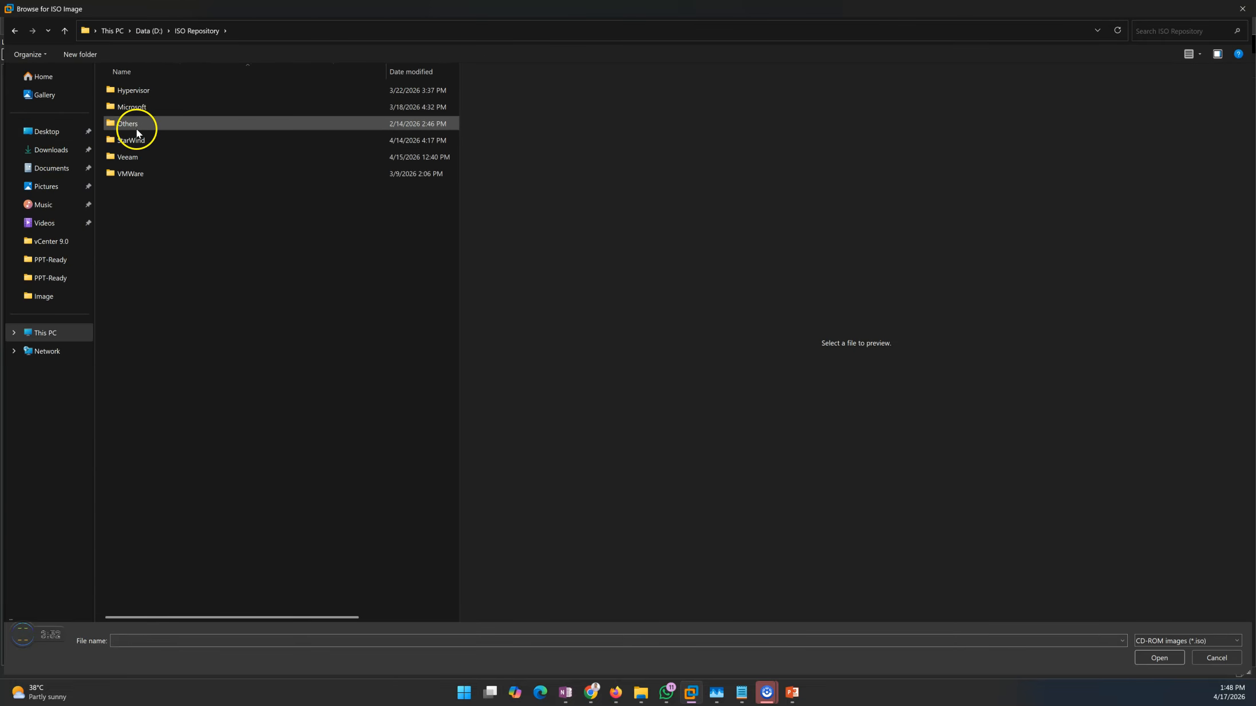
double_click(131, 177)
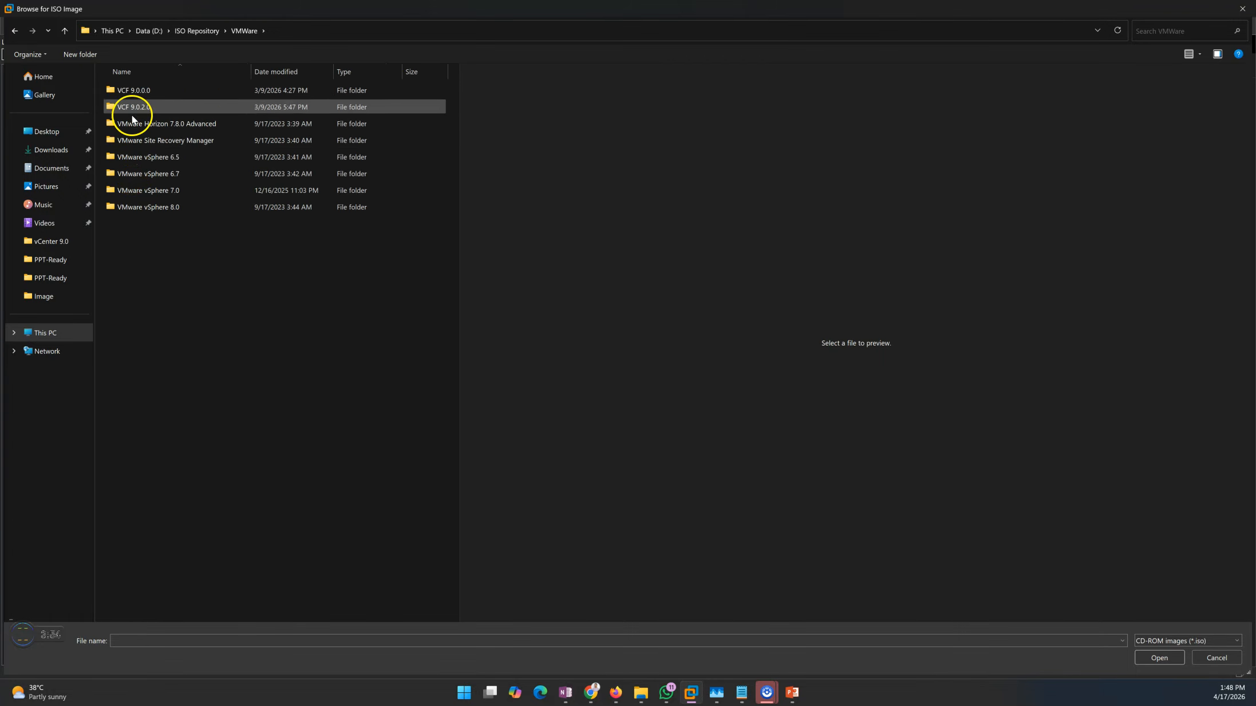
double_click(131, 90)
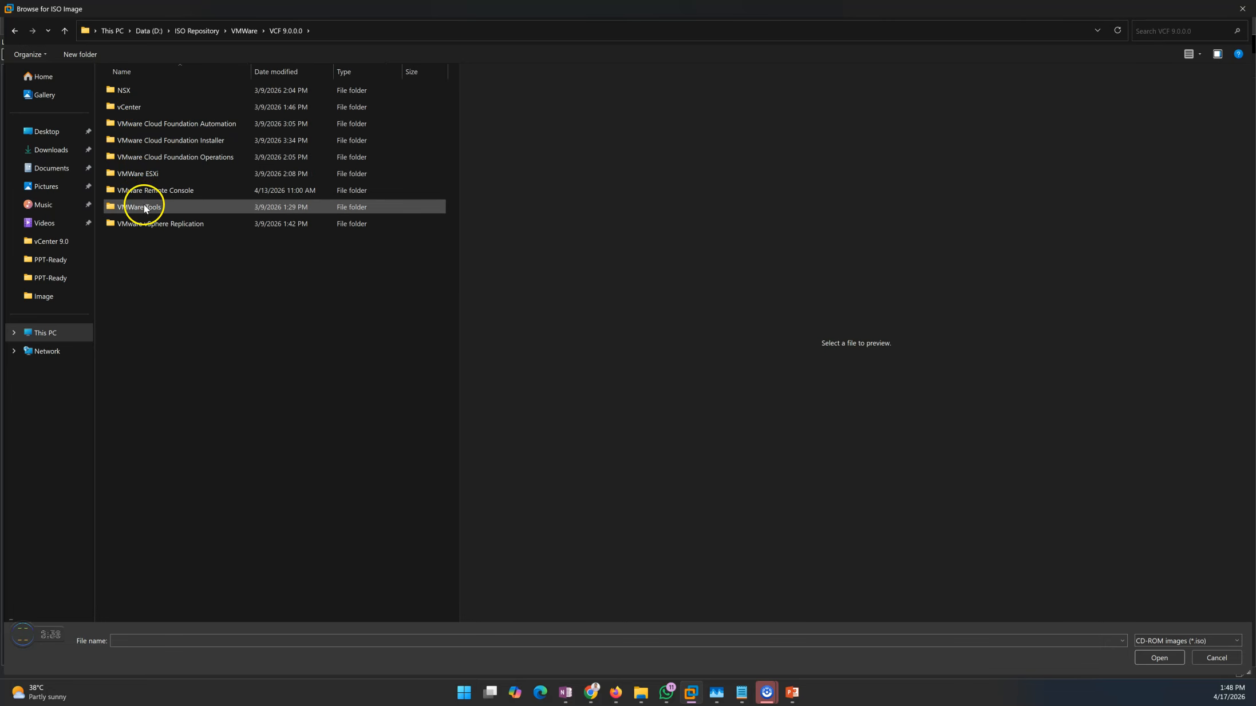
left_click(144, 176)
double_click(145, 176)
left_click(150, 91)
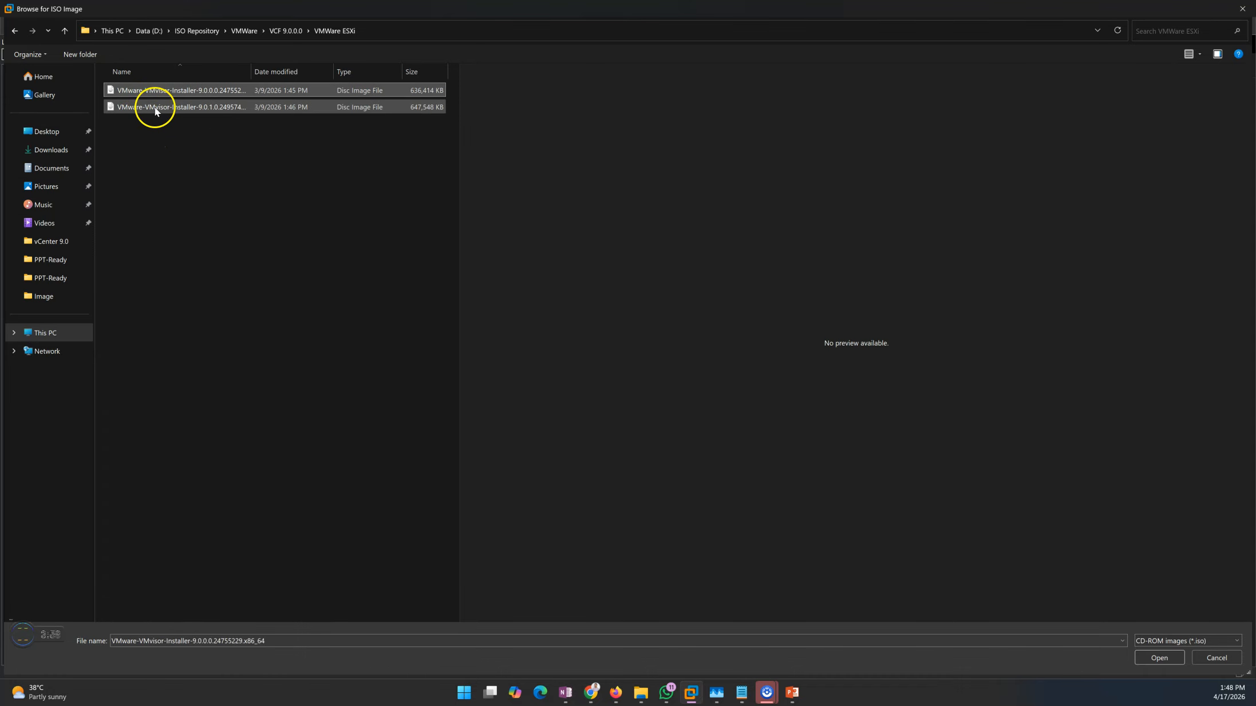
left_click(1155, 657)
Connect the network adapter to the custom virtual network ManagementNetwork
left_click(509, 218)
left_click(618, 273)
left_click(723, 287)
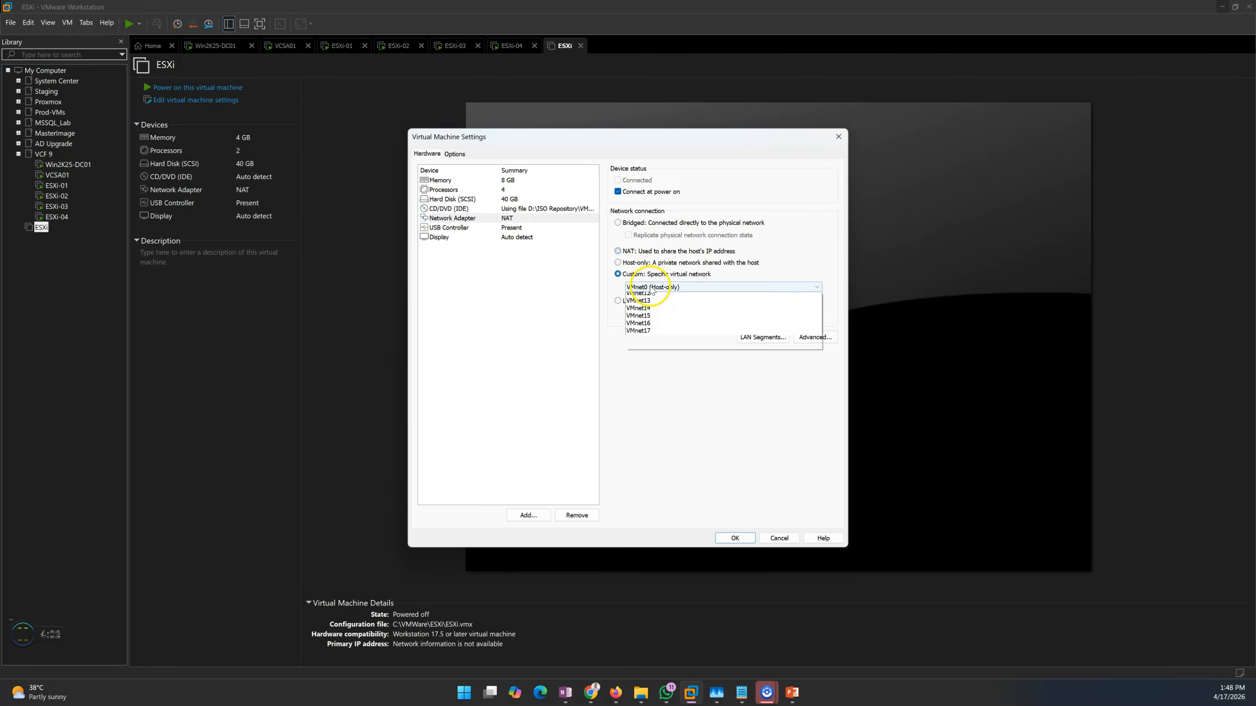
left_click(658, 298)
Remove the USB controller from the virtual machine's hardware and save the settings
left_click(532, 230)
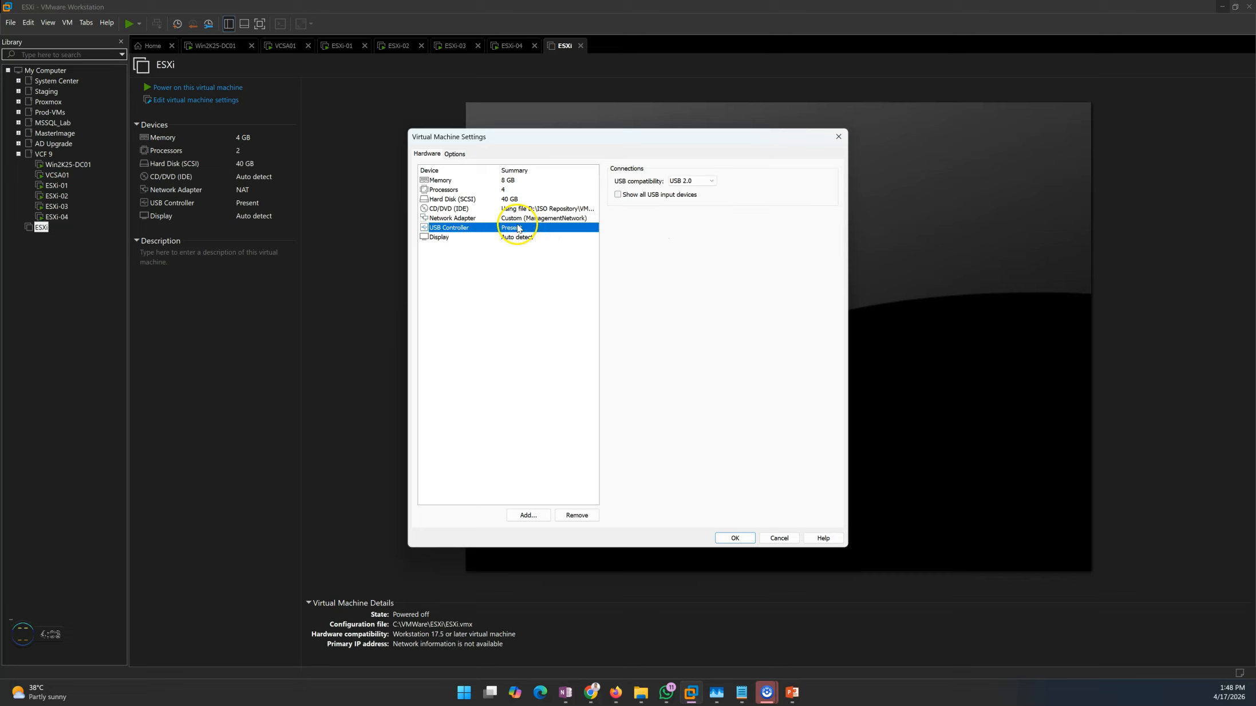
left_click(576, 515)
left_click(497, 230)
left_click(735, 538)
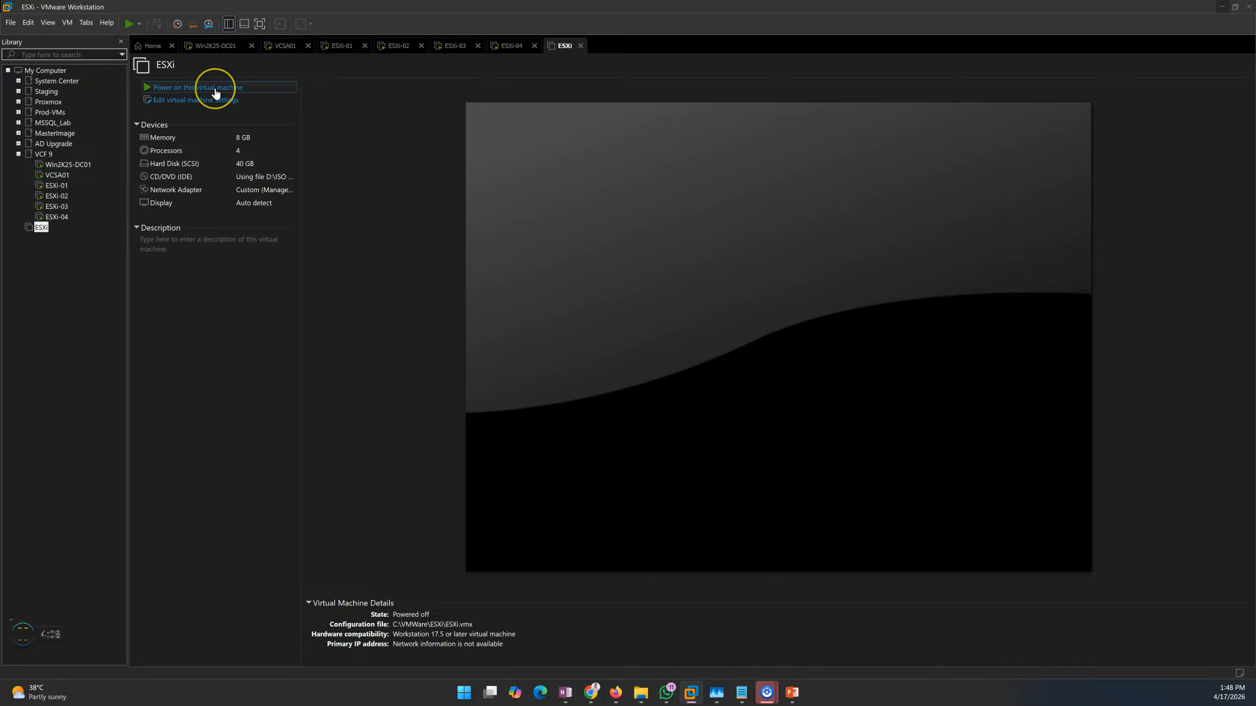
Try to power on the ESXi virtual machine
left_click(215, 89)
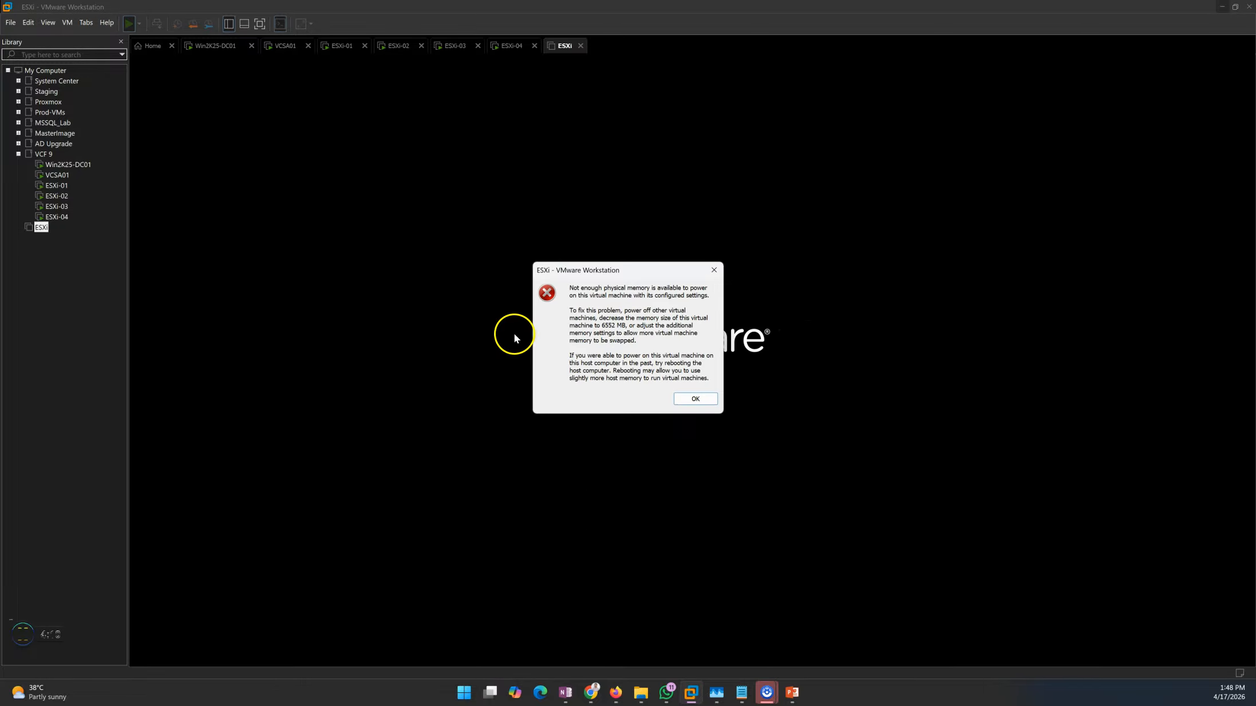
left_click(694, 398)
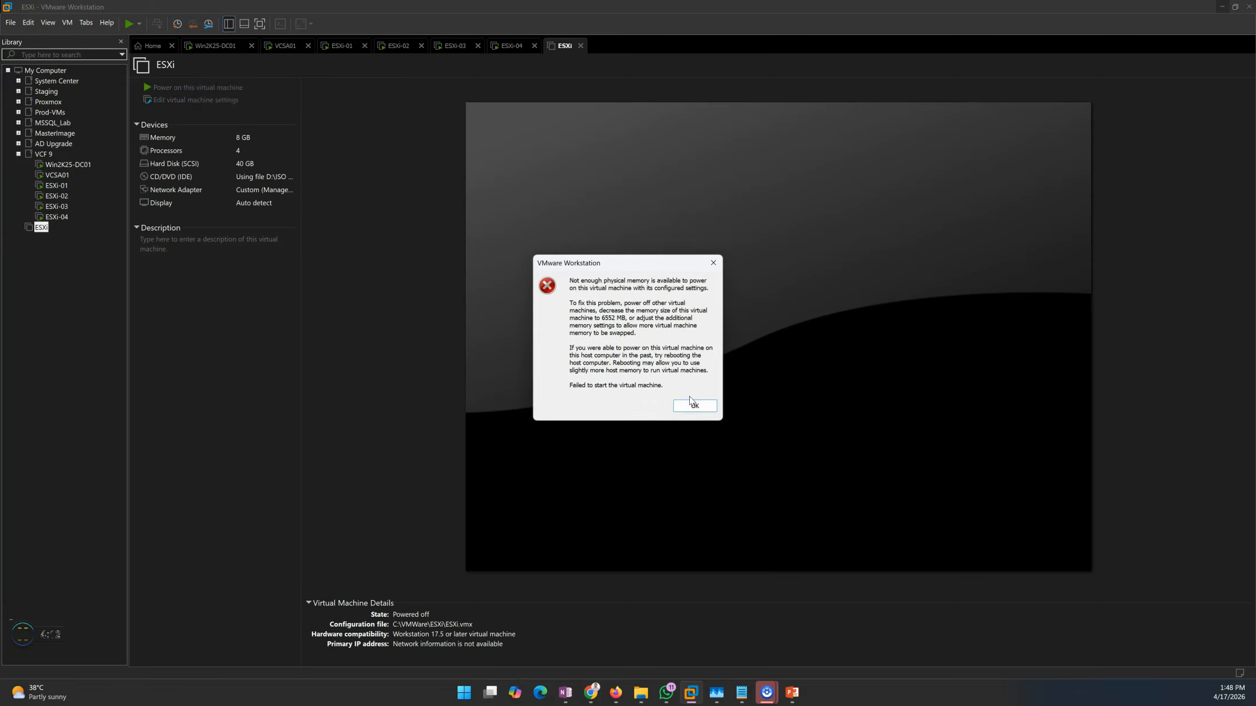
left_click(694, 407)
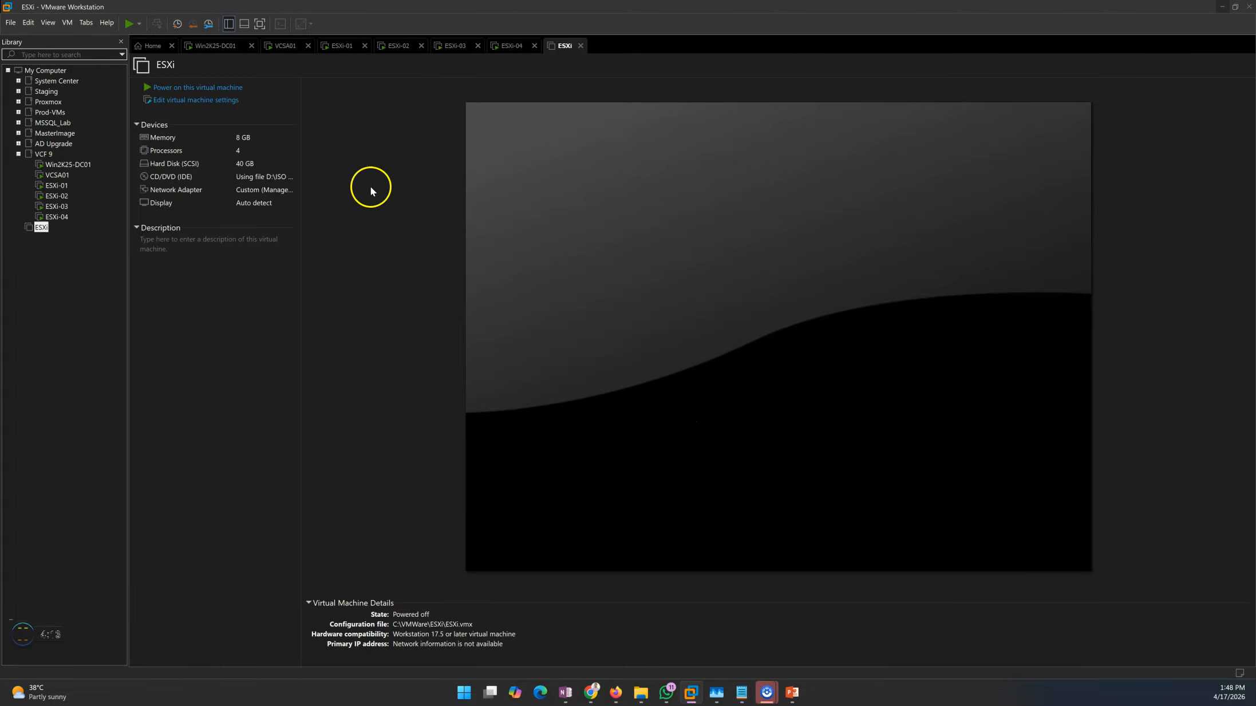
Suspend the ESXi-04 virtual machine and check the host's memory usage in Task Manager
left_click(505, 48)
left_click(131, 24)
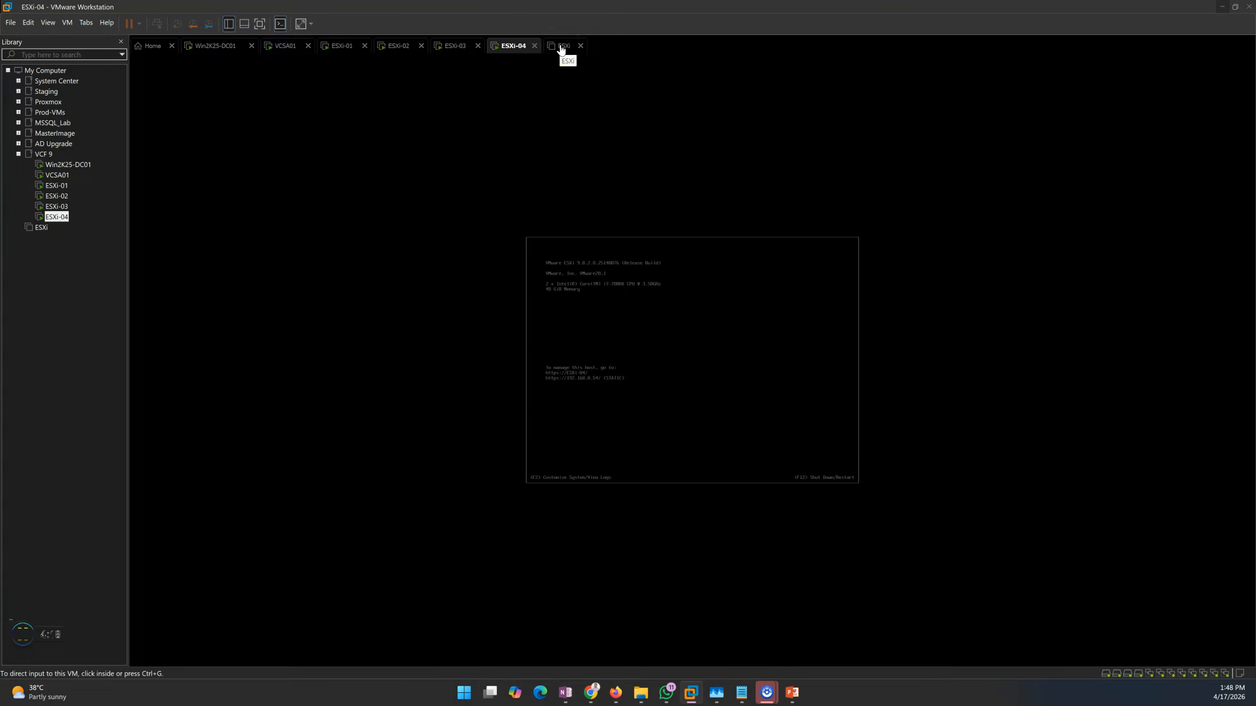
left_click(716, 692)
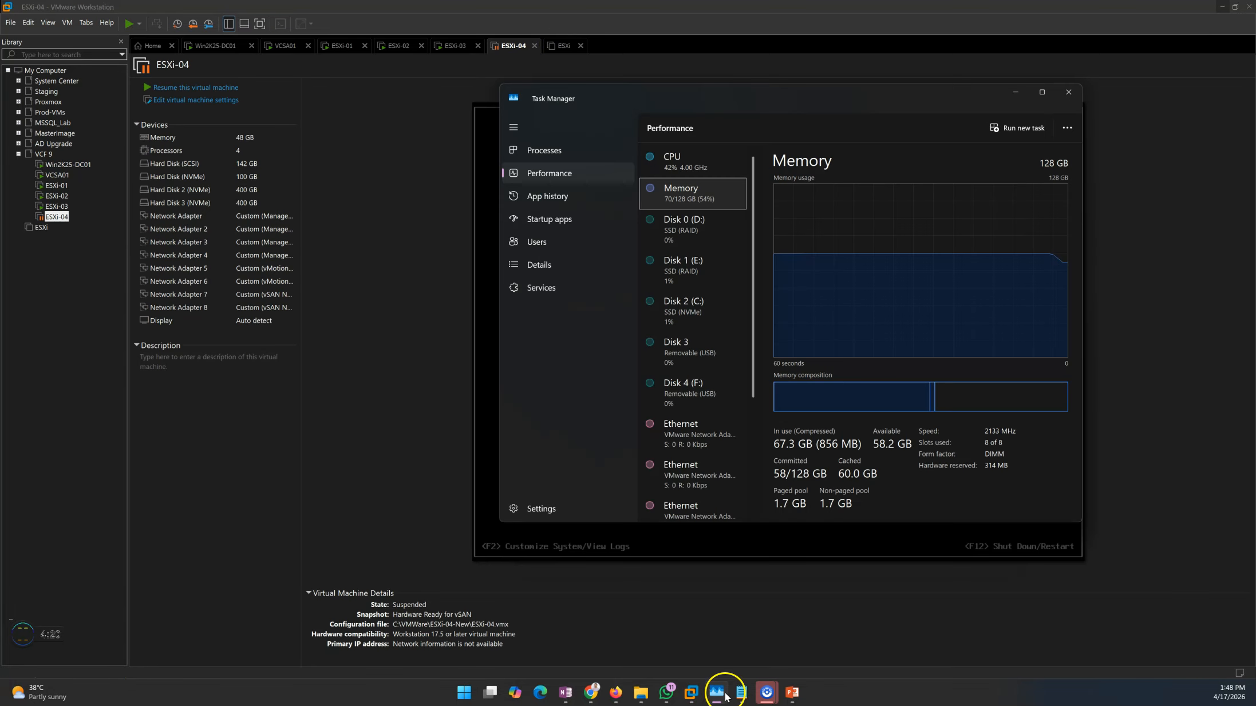
Return to the ESXi virtual machine, power it on to load the installer, and hide the installation hint bar
left_click(564, 46)
left_click(240, 90)
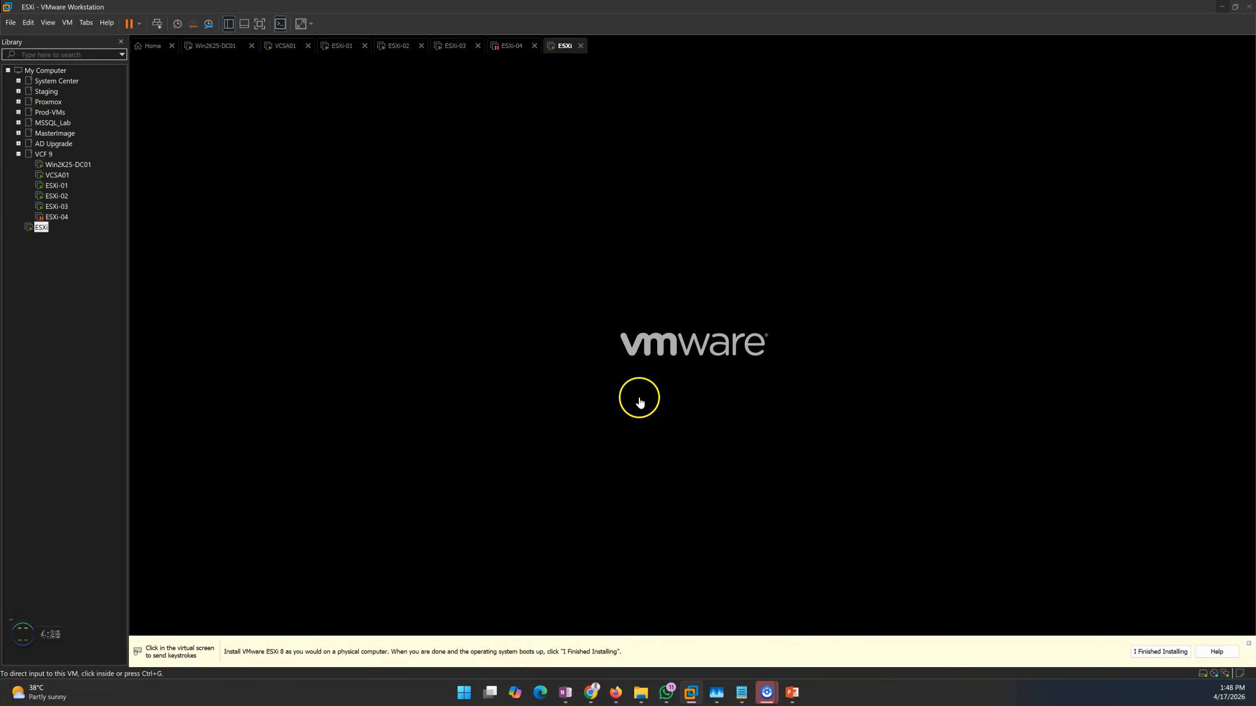
left_click(1248, 643)
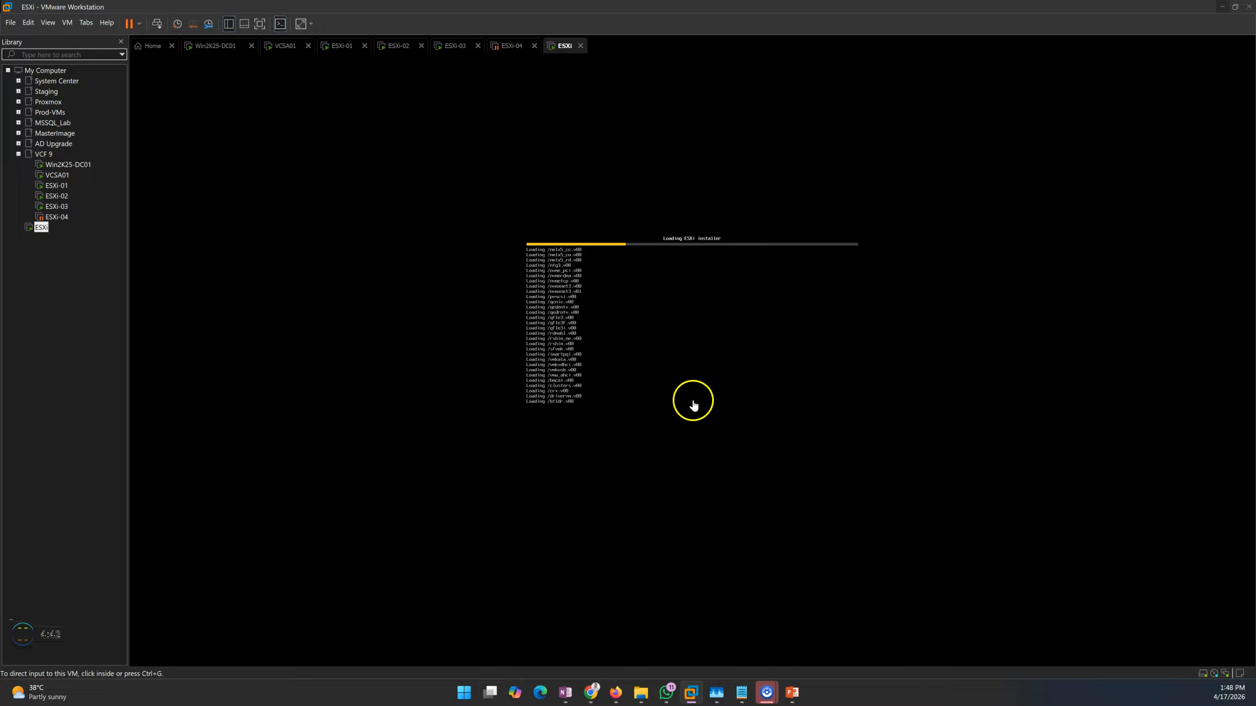
Switch to the PowerPoint slide show to review the ESXi installation steps, and return to the virtual machine console
left_click(637, 397)
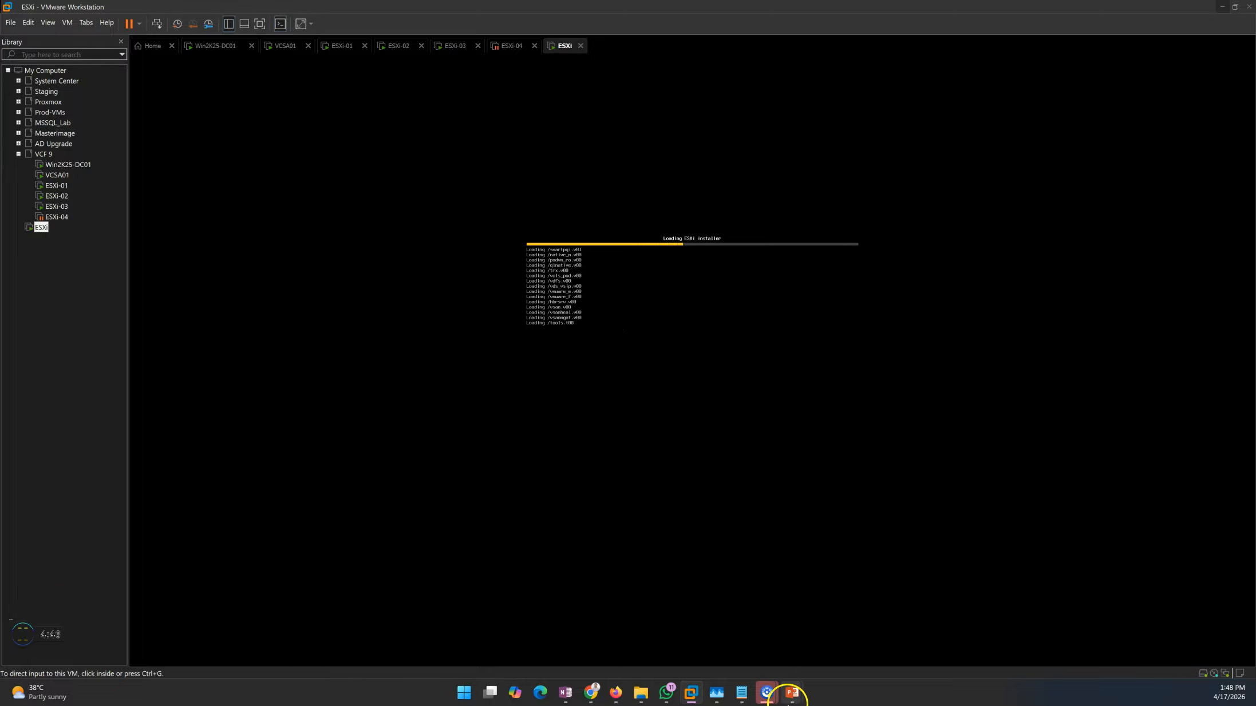
mouse_move(794, 690)
left_click(791, 629)
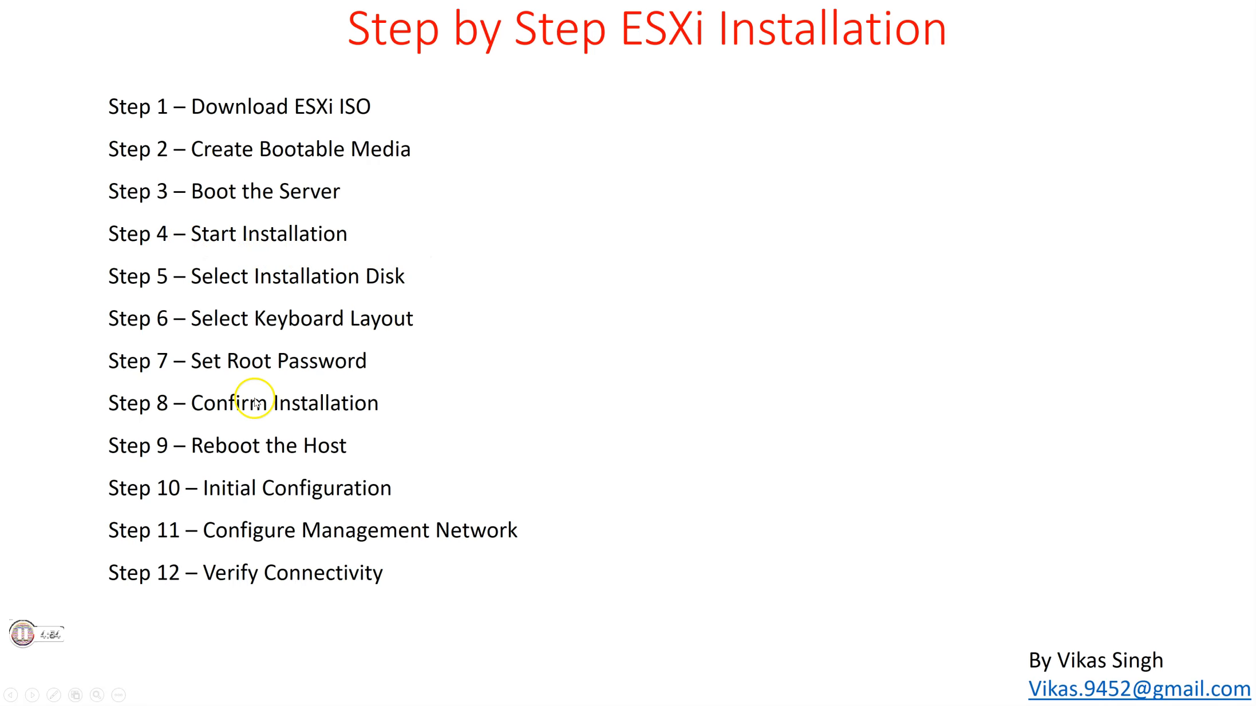
key("alt+Tab")
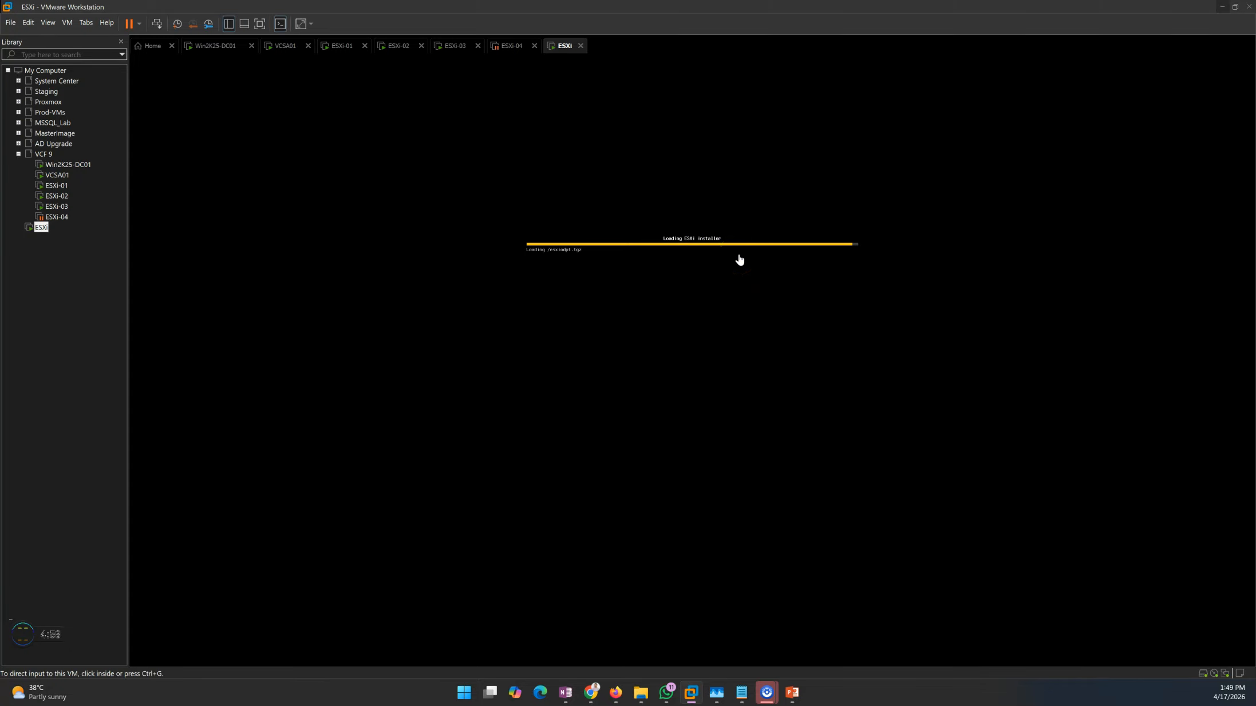
left_click(631, 321)
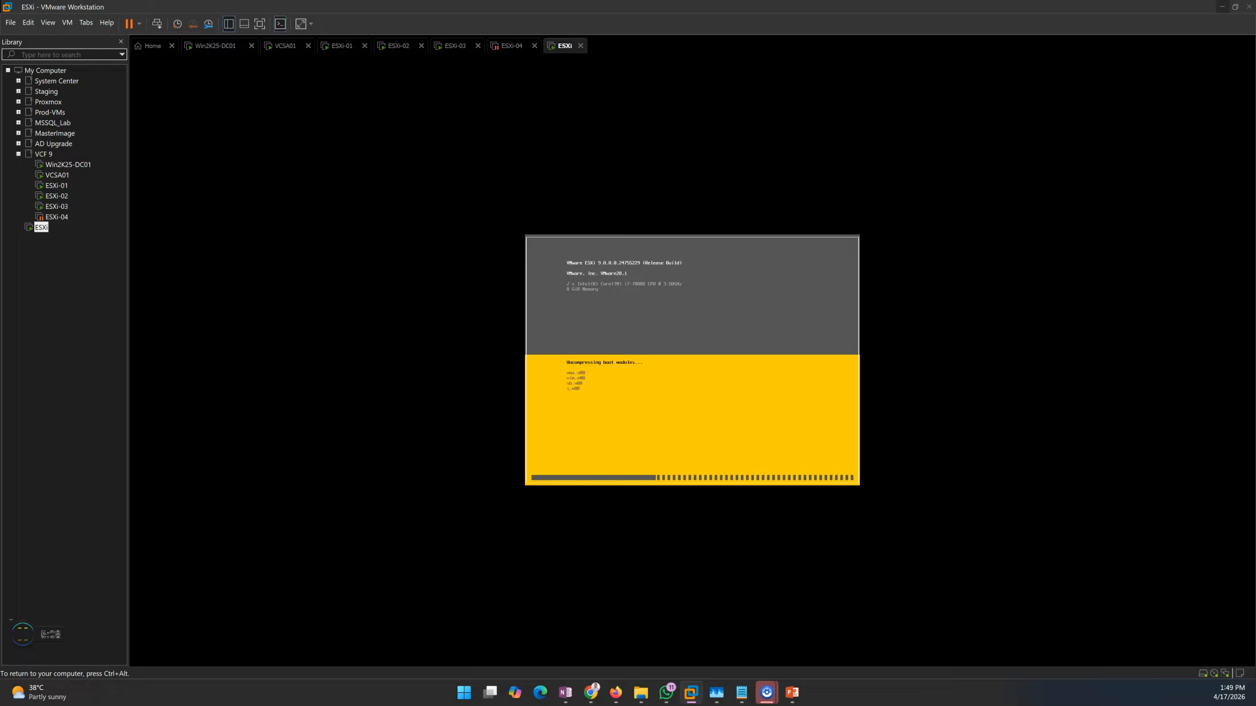
key("ctrl+alt")
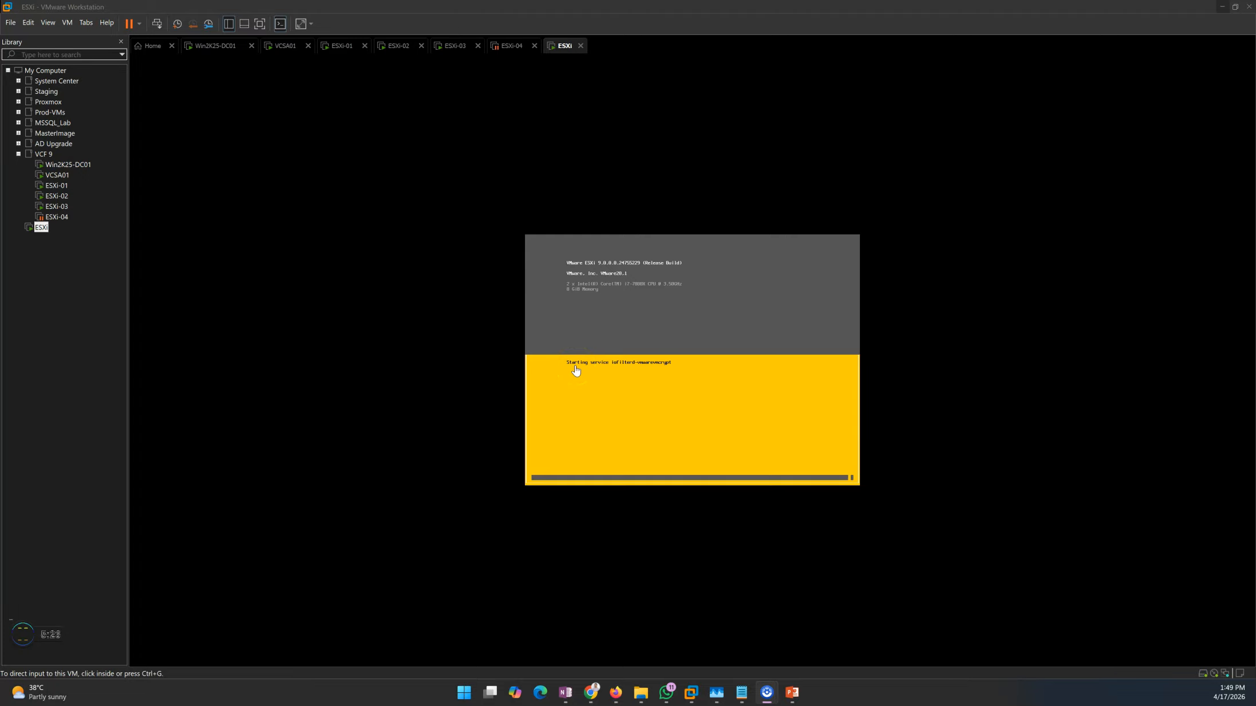
left_click(576, 371)
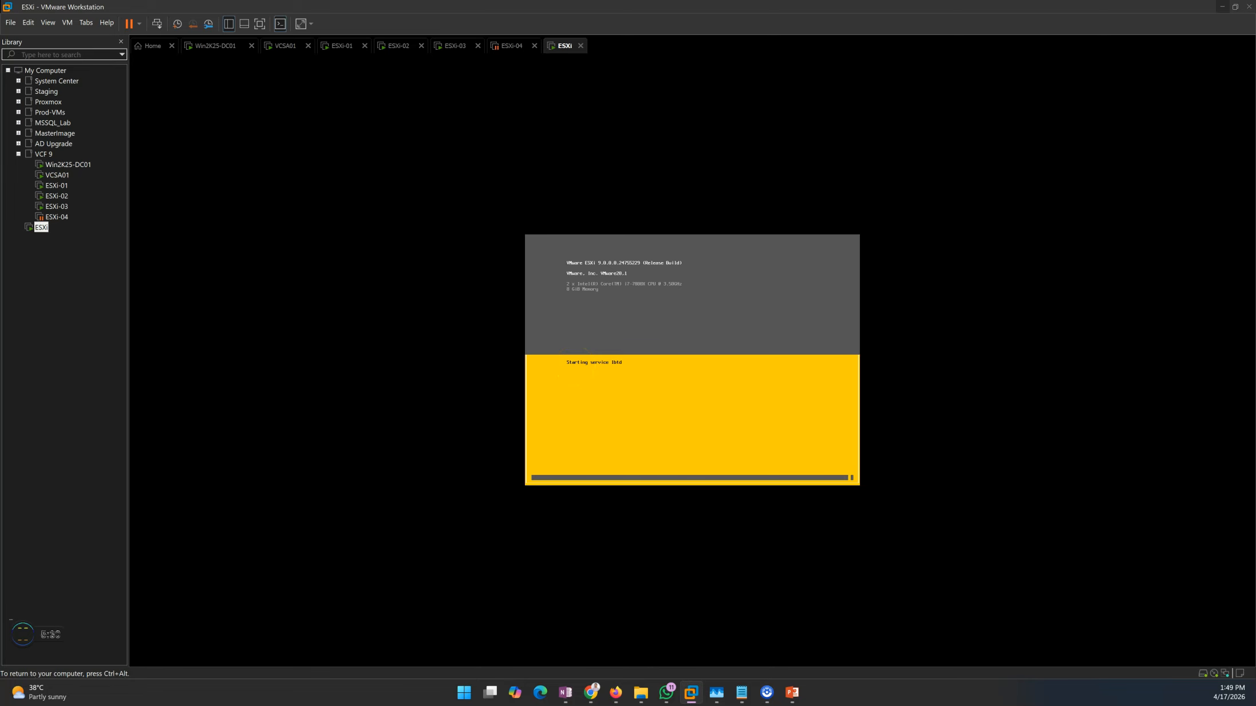
key("ctrl+alt")
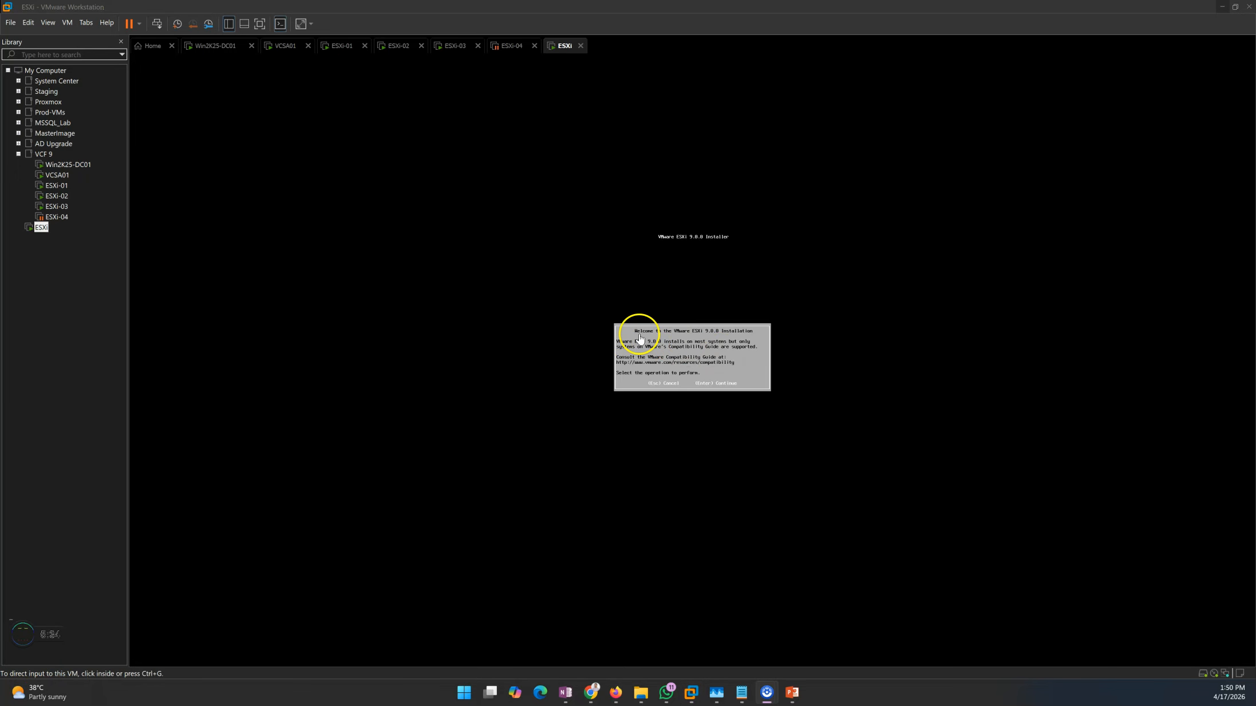
Start the ESXi 9.0.0 installation, accept the license agreement and choose the local VMware virtual disk as the installation target
left_click(715, 346)
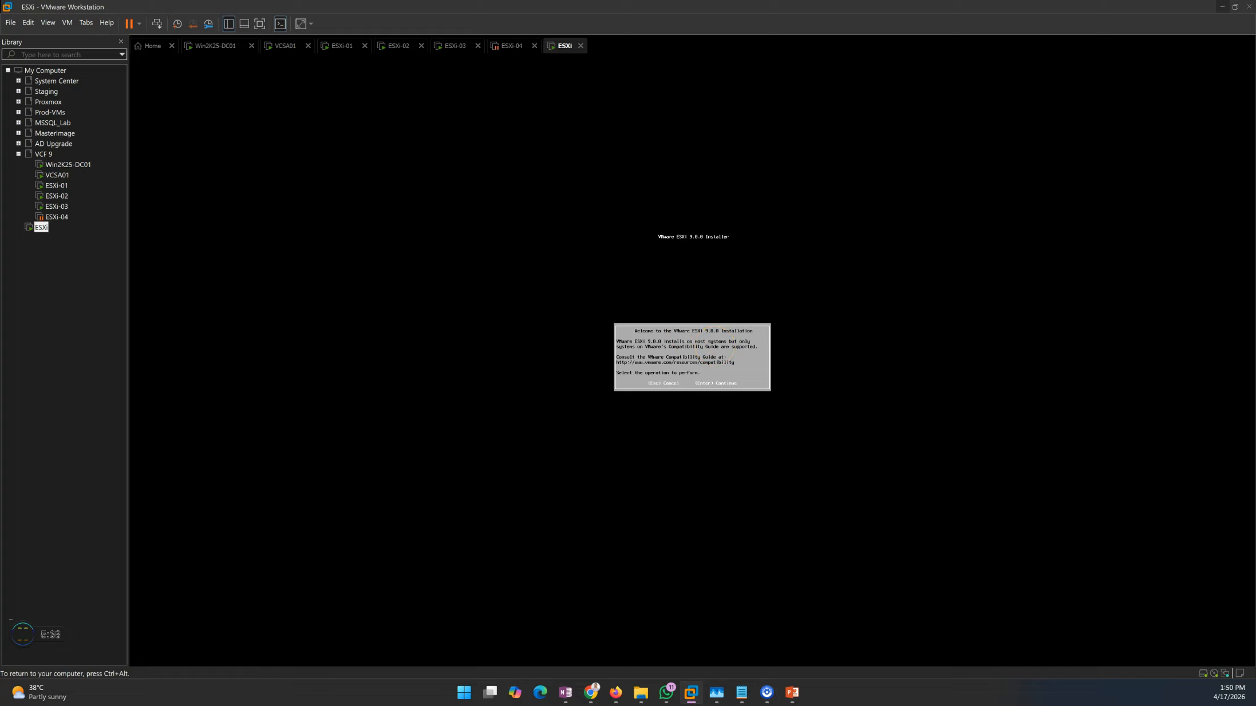
key("Return")
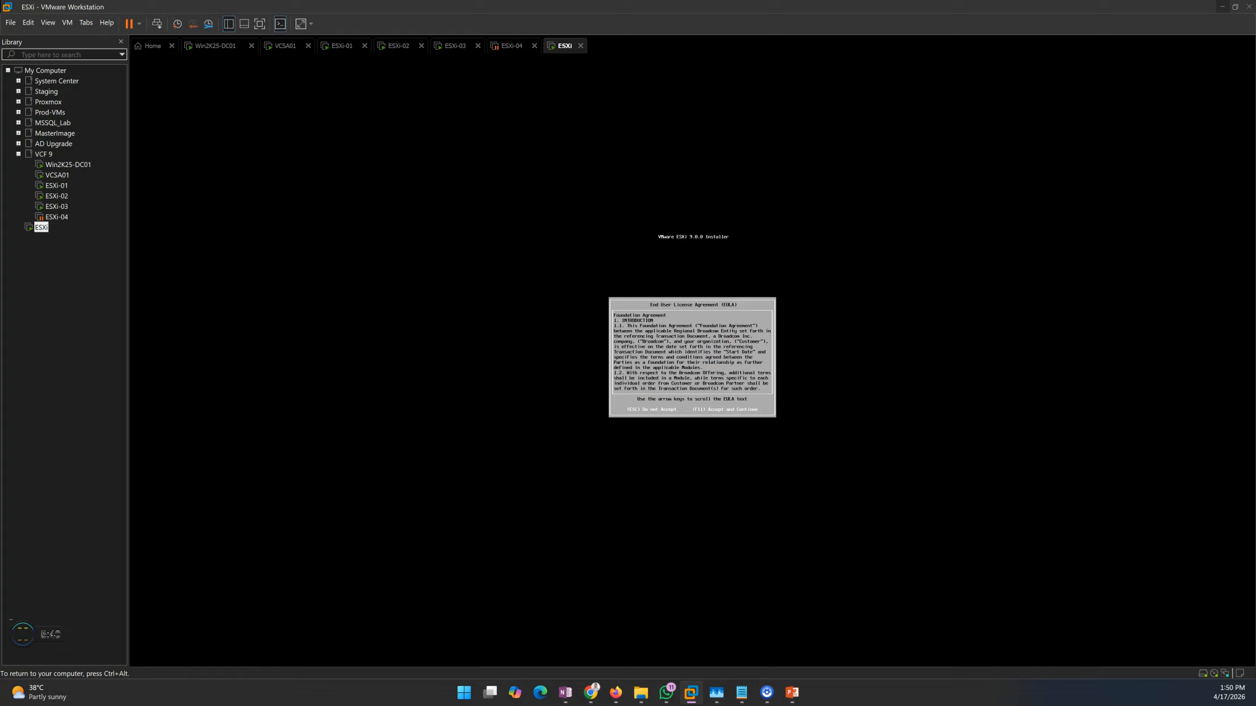
key("F11")
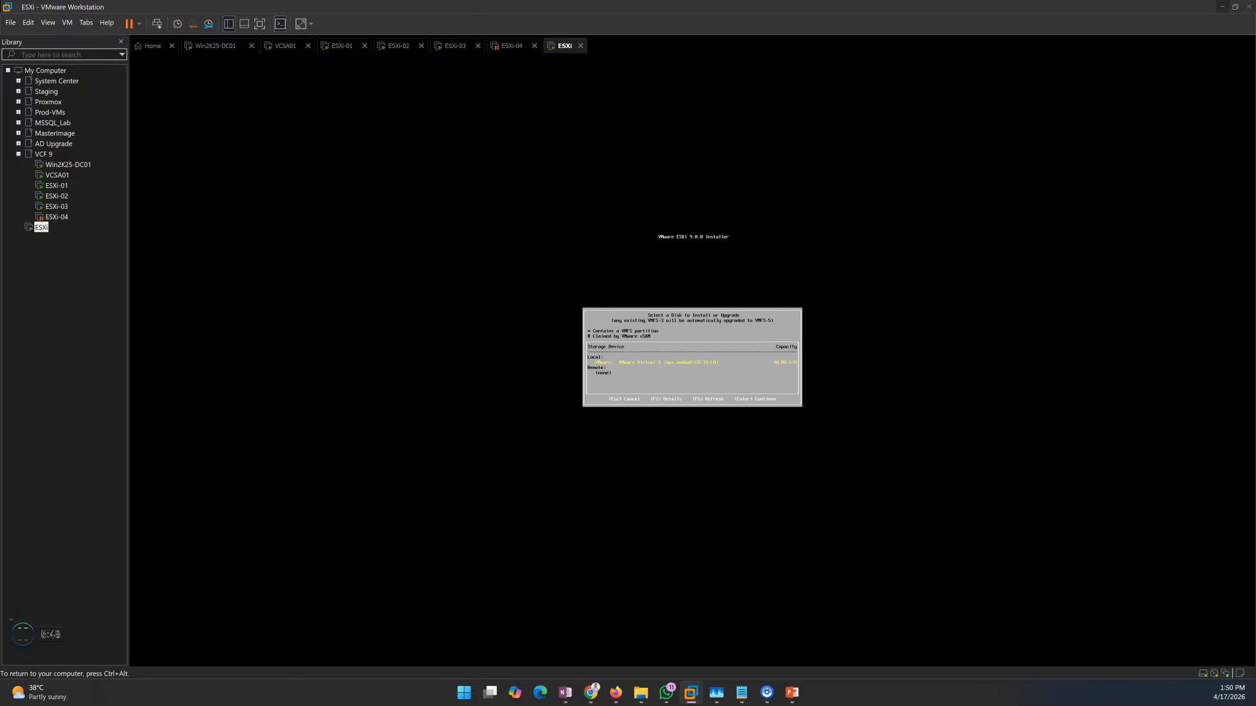
key("Return")
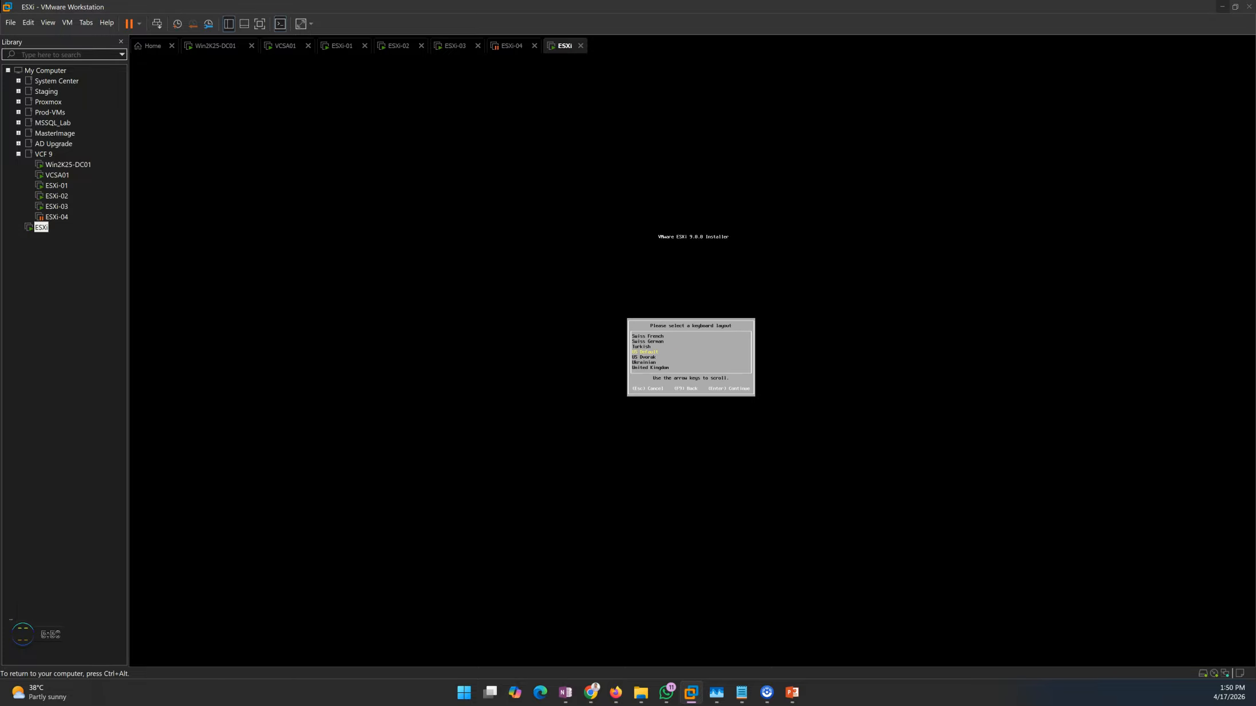
Keep the US Default keyboard layout and set the root password with its confirmation
key("Return")
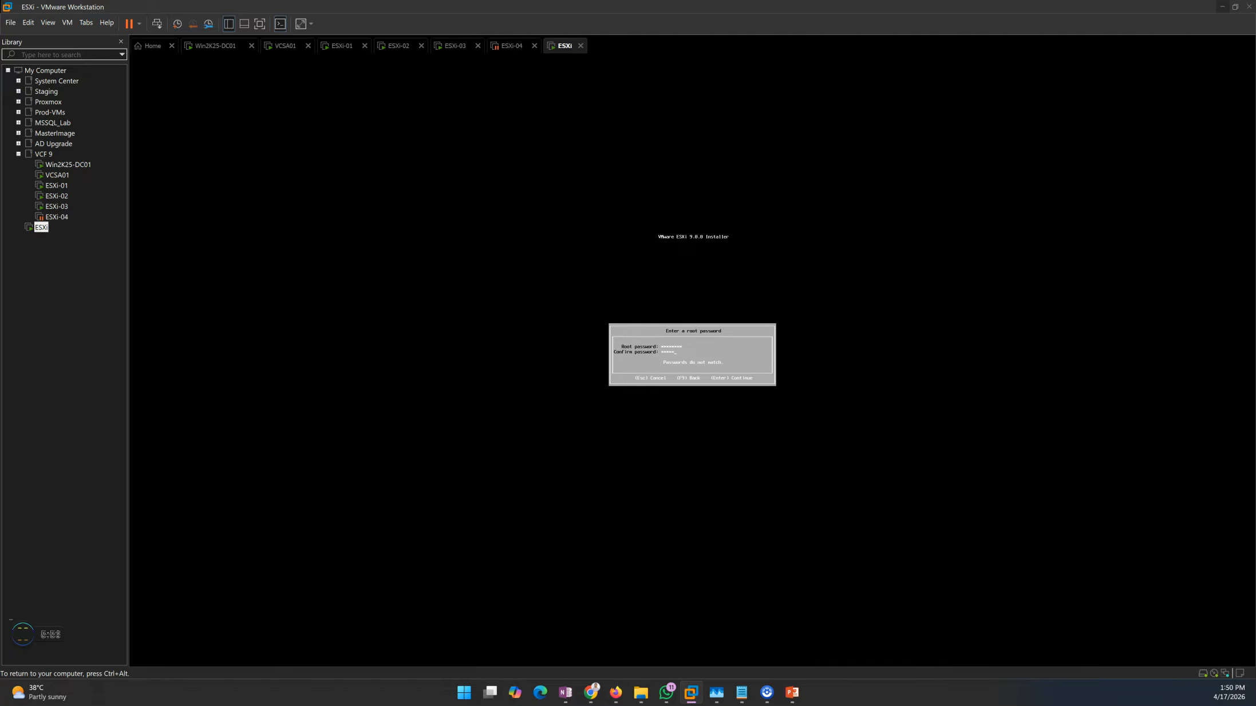
key("Return")
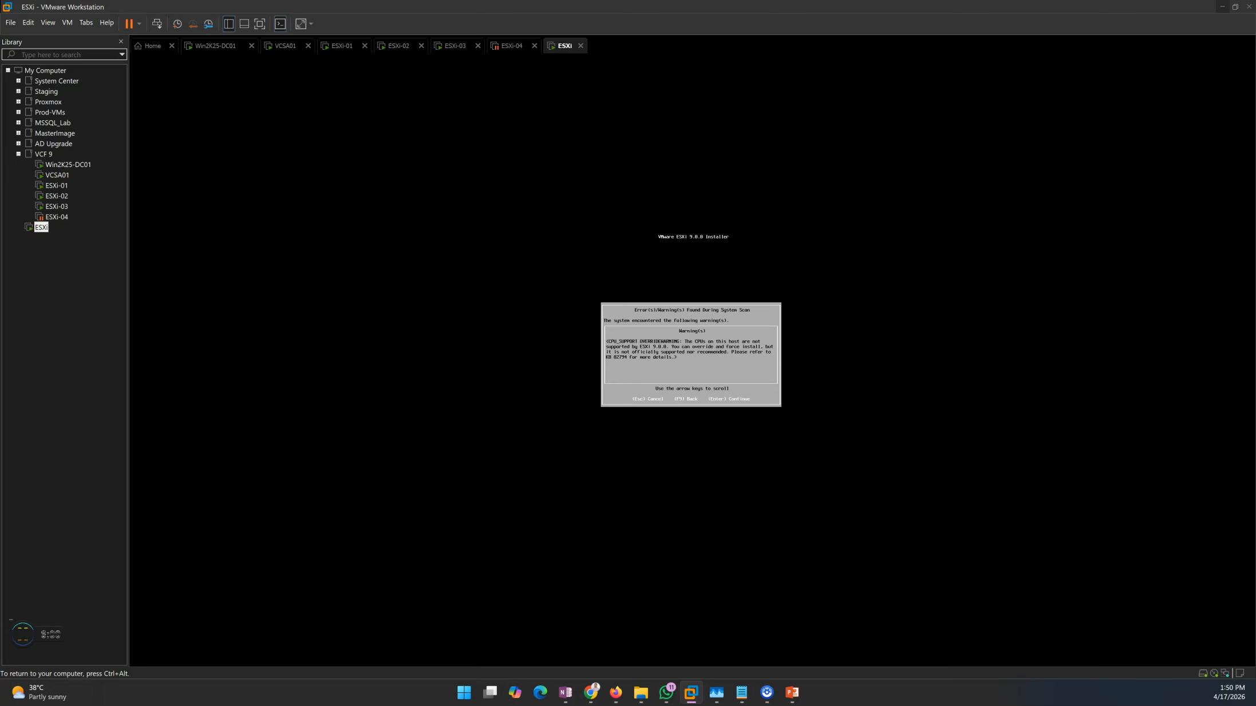
Continue past the CPU support warning and confirm the ESXi 9.0.0 installation on the selected disk
key("Return")
key("Return")
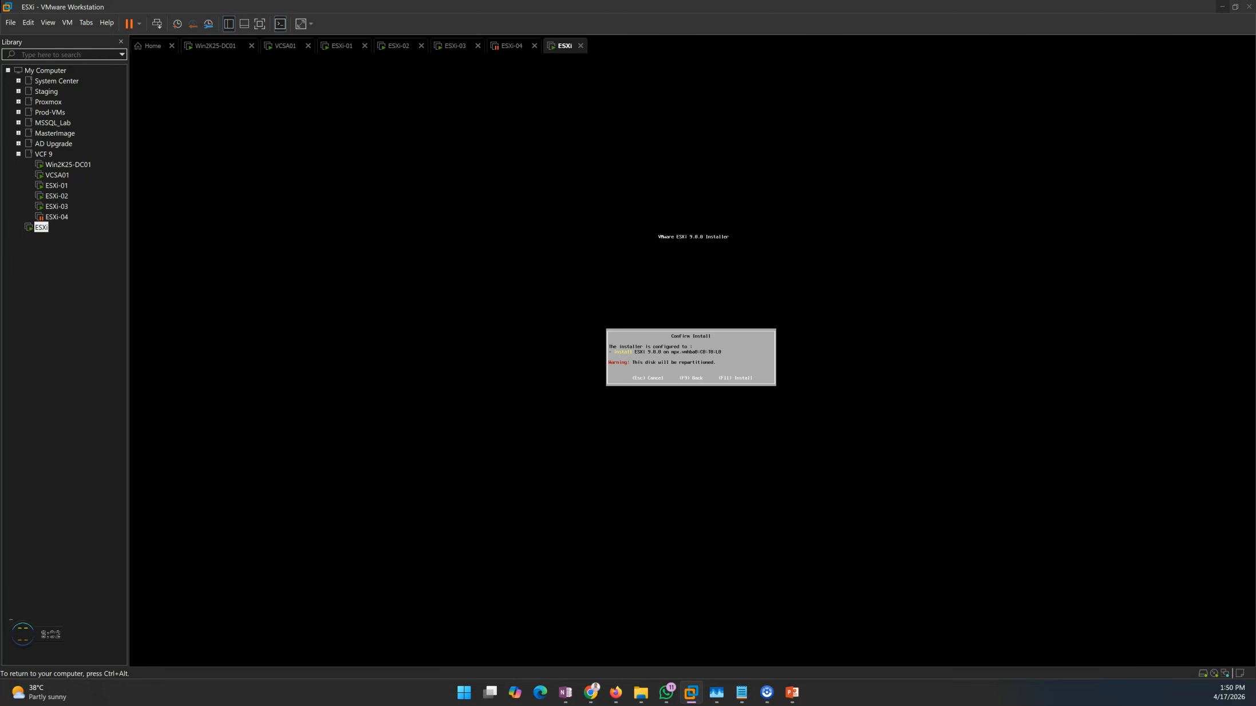
key("F11")
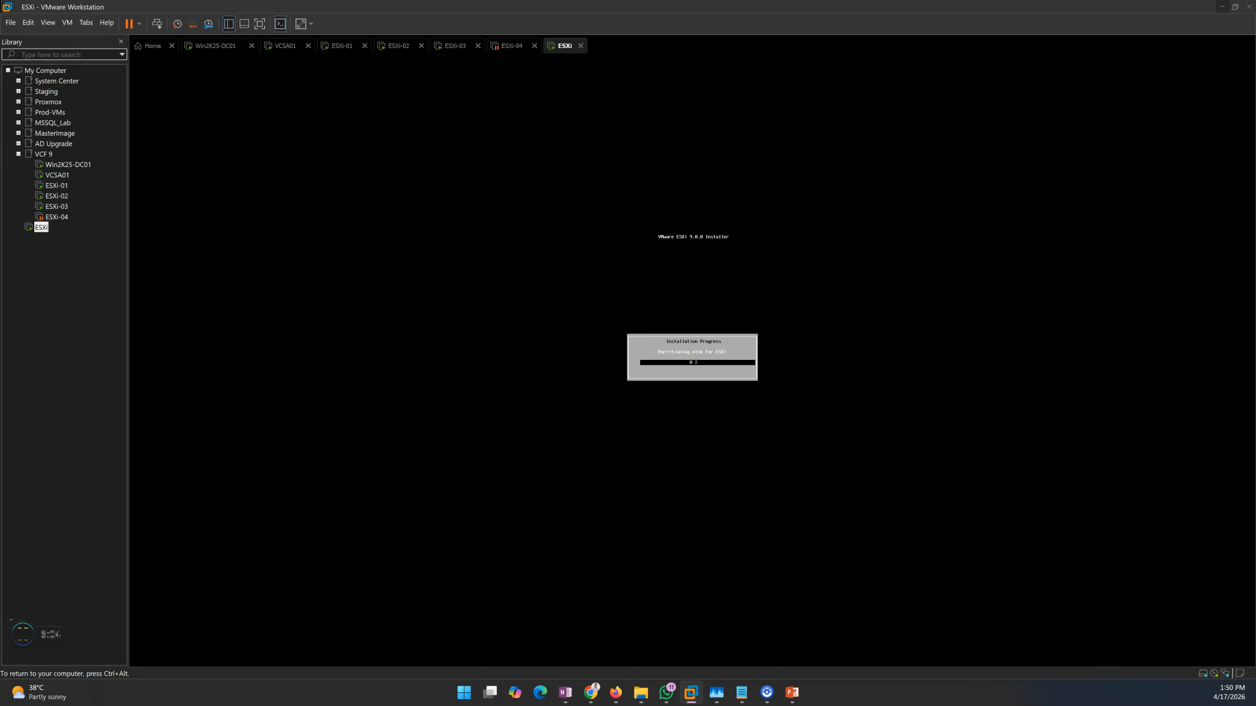
Reboot the server from the Installation Complete dialog
key("ctrl+alt")
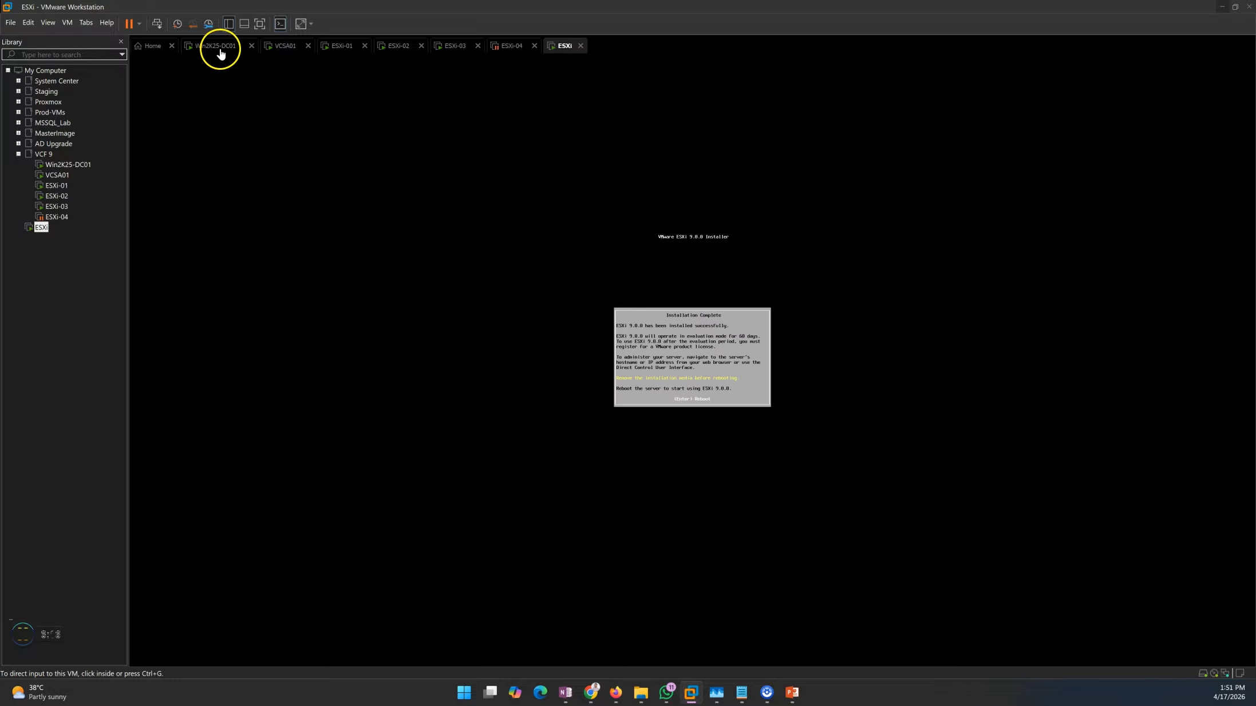
left_click(754, 394)
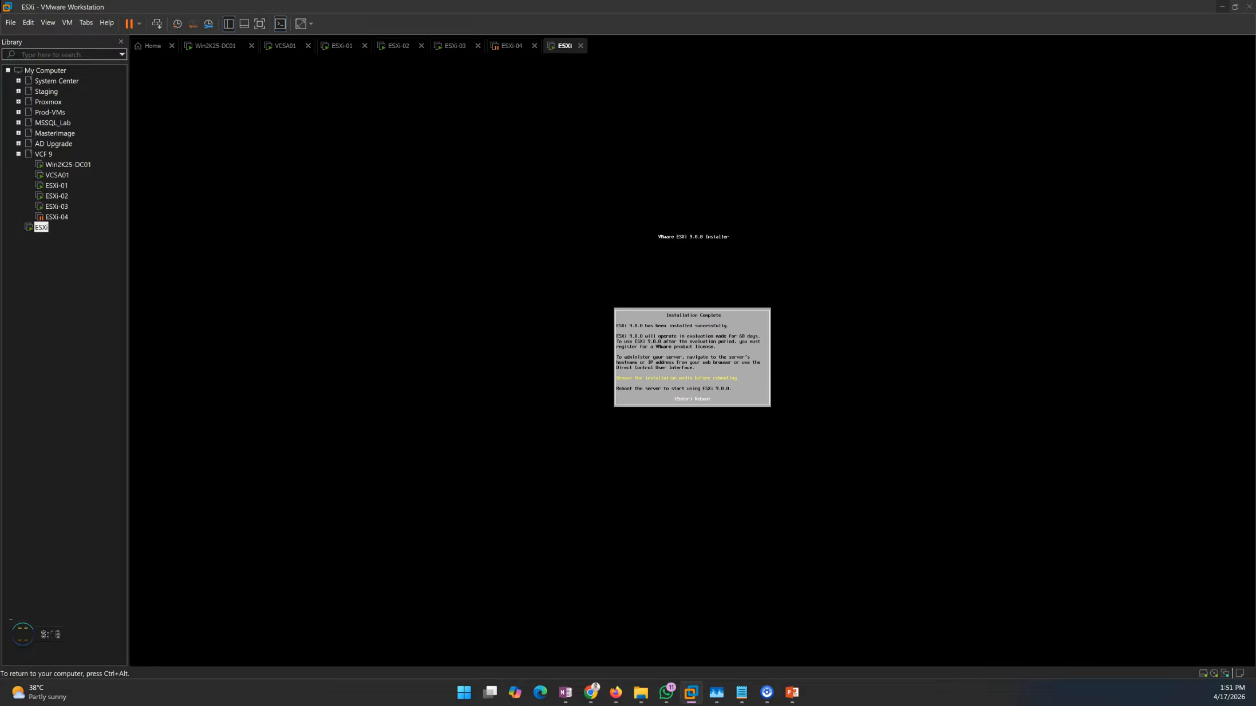
key("Return")
Switch to the Win2K25-DC01 virtual machine and sign in with the domain administrator's password
key("ctrl+alt")
left_click(212, 46)
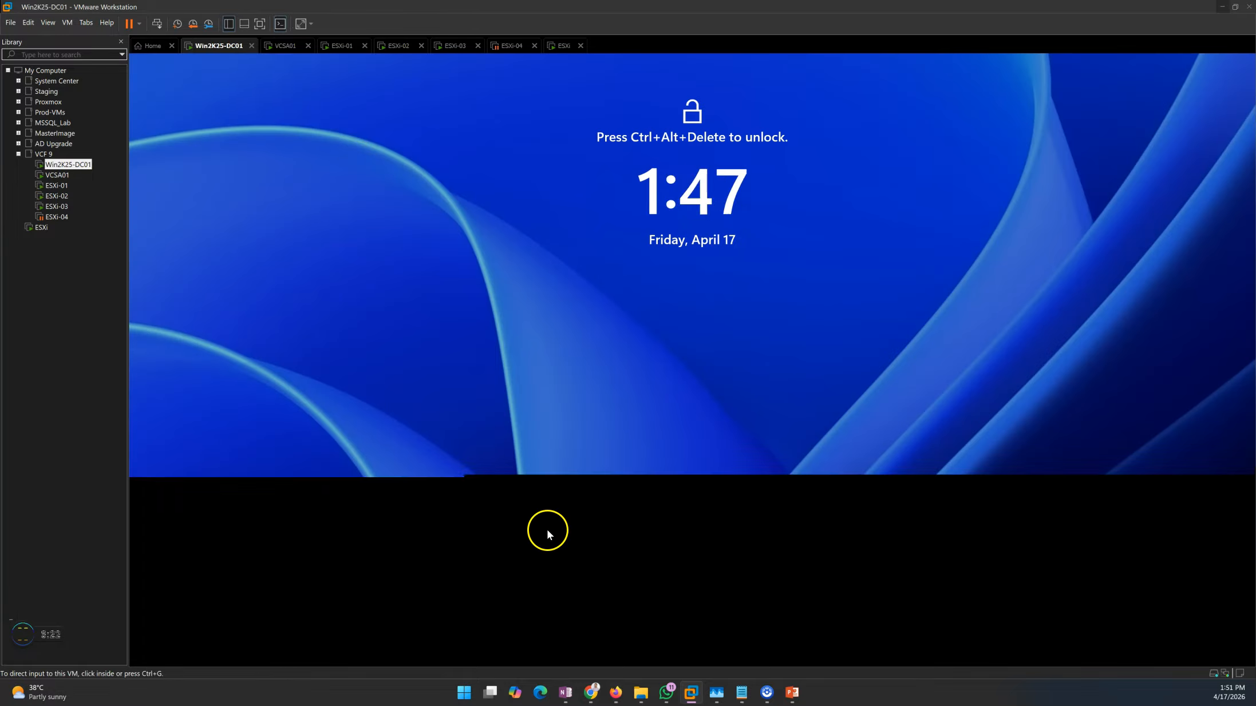
left_click(156, 23)
left_click(553, 341)
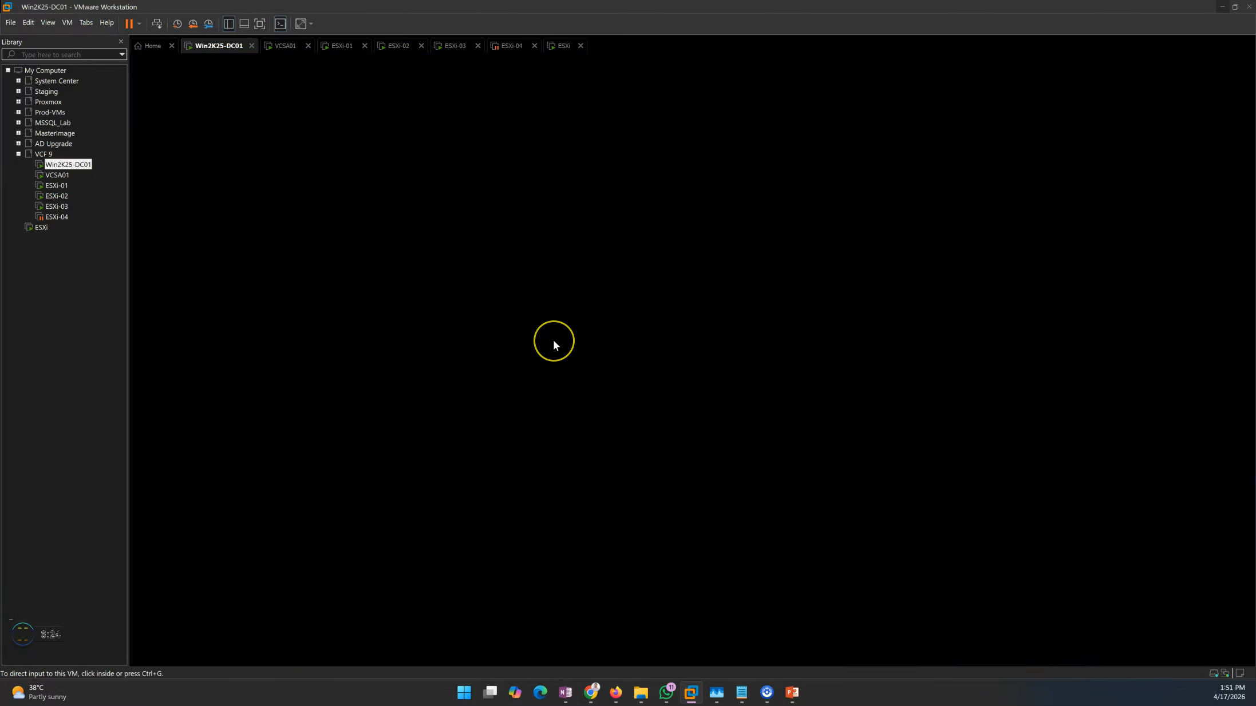
type("•••••••••")
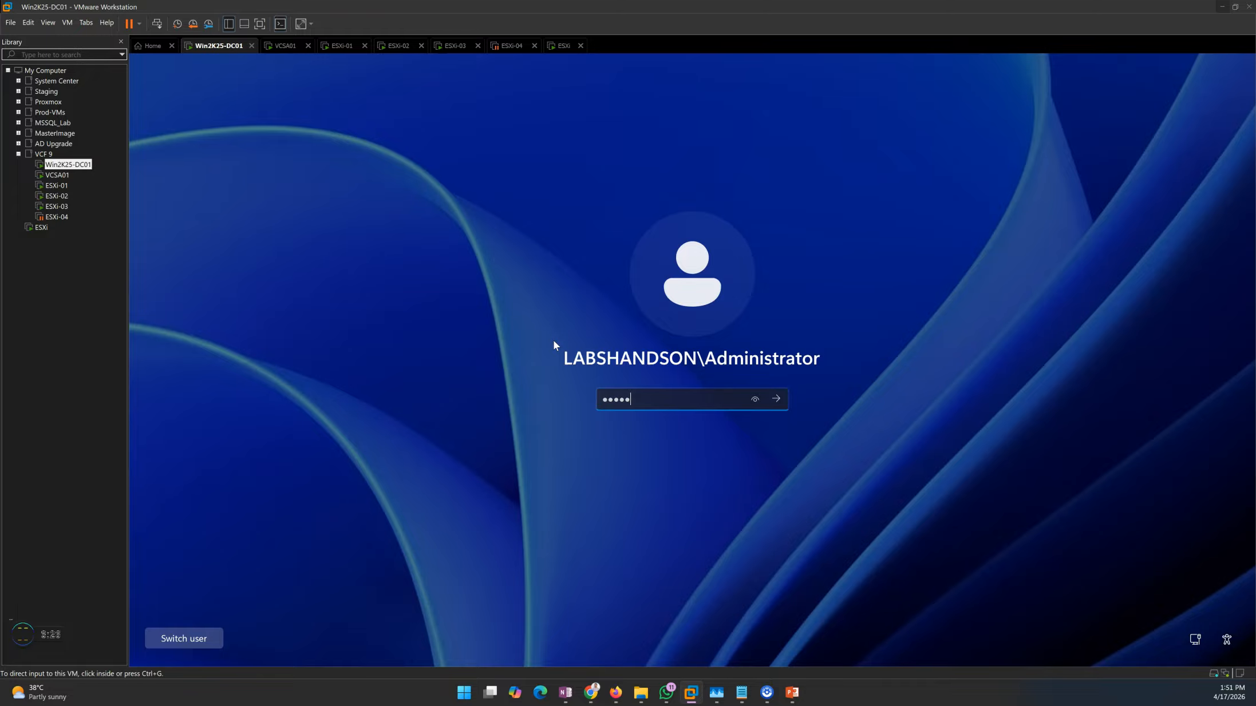
key("Return")
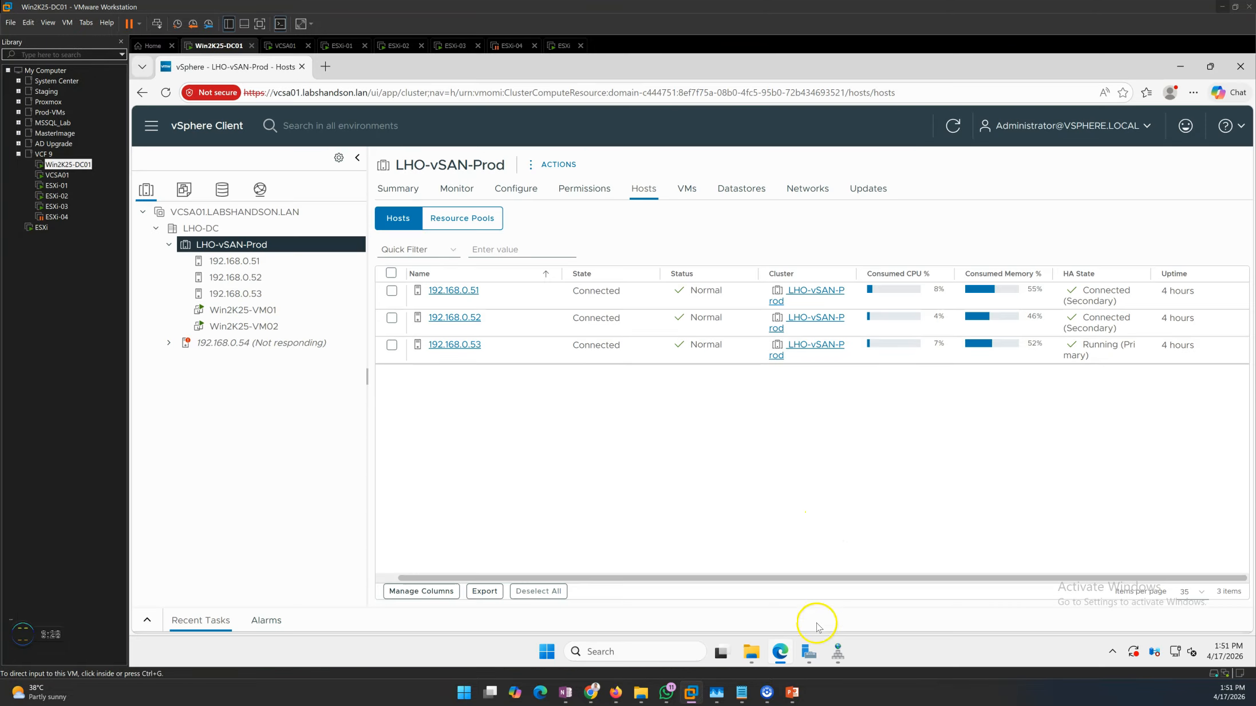
Open DNS Manager and start a new host record named ESXi-00 in the LABSHANDSON.LAN zone
left_click(838, 651)
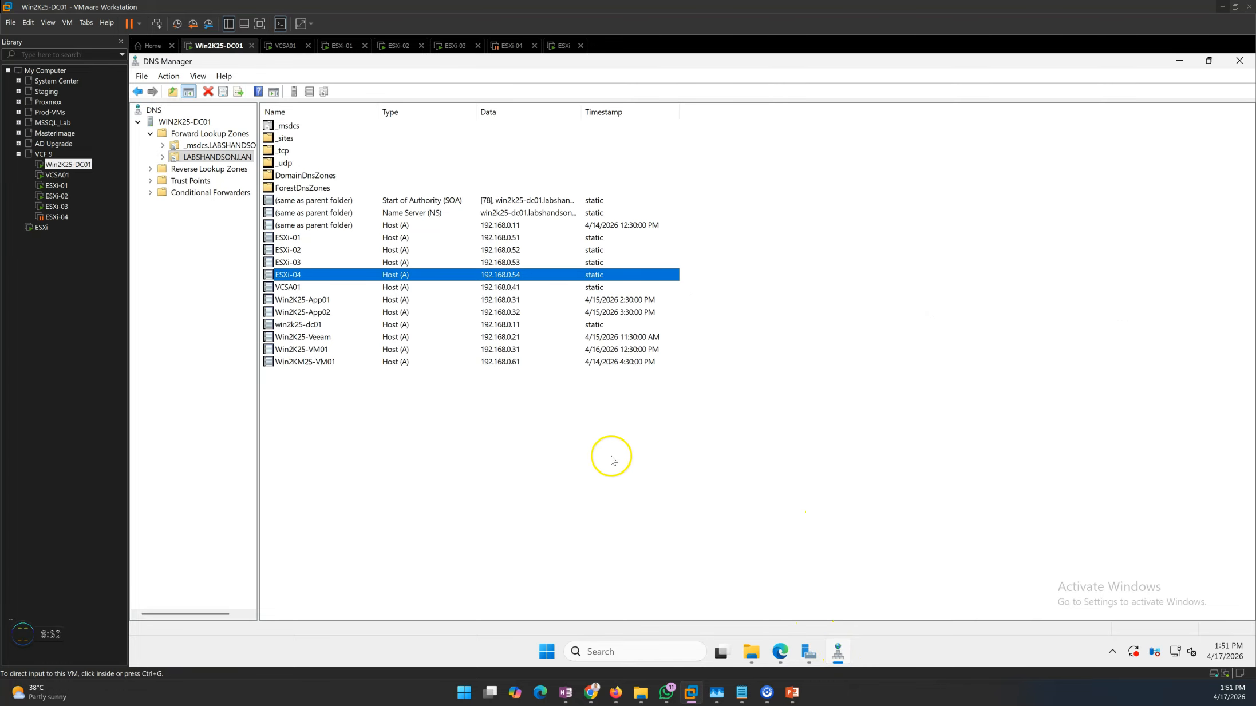
right_click(367, 410)
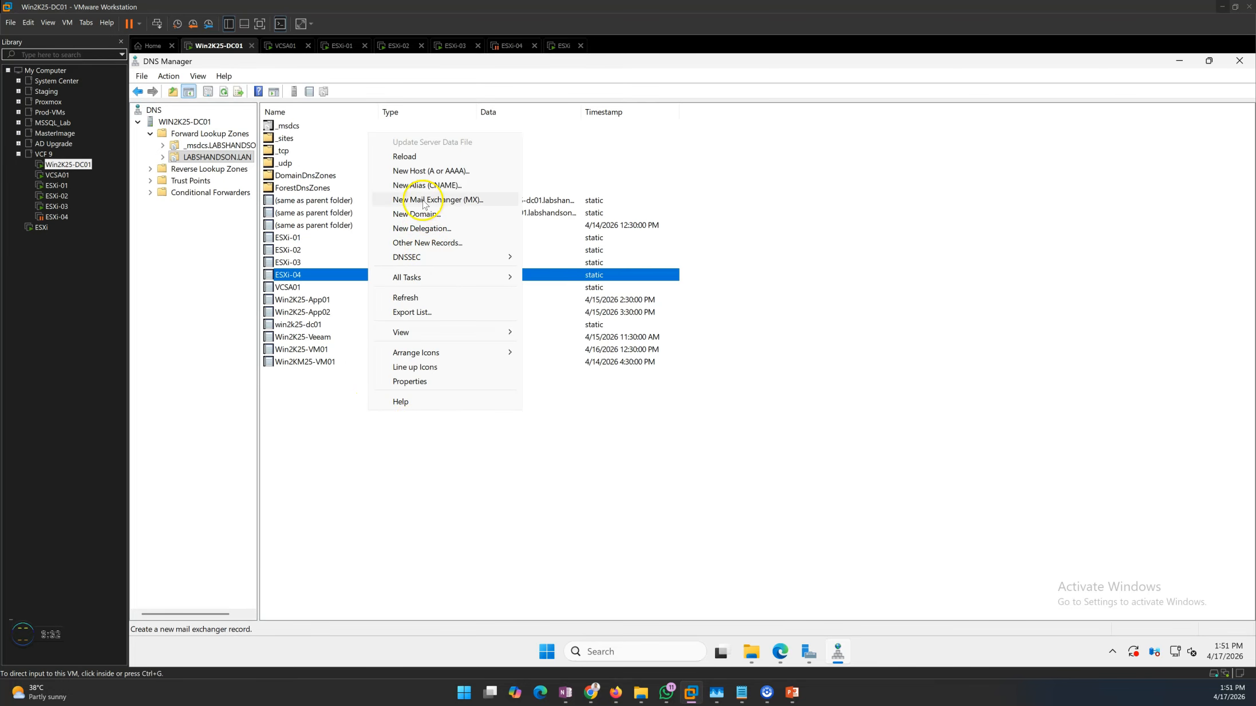
left_click(430, 171)
type("ESXi")
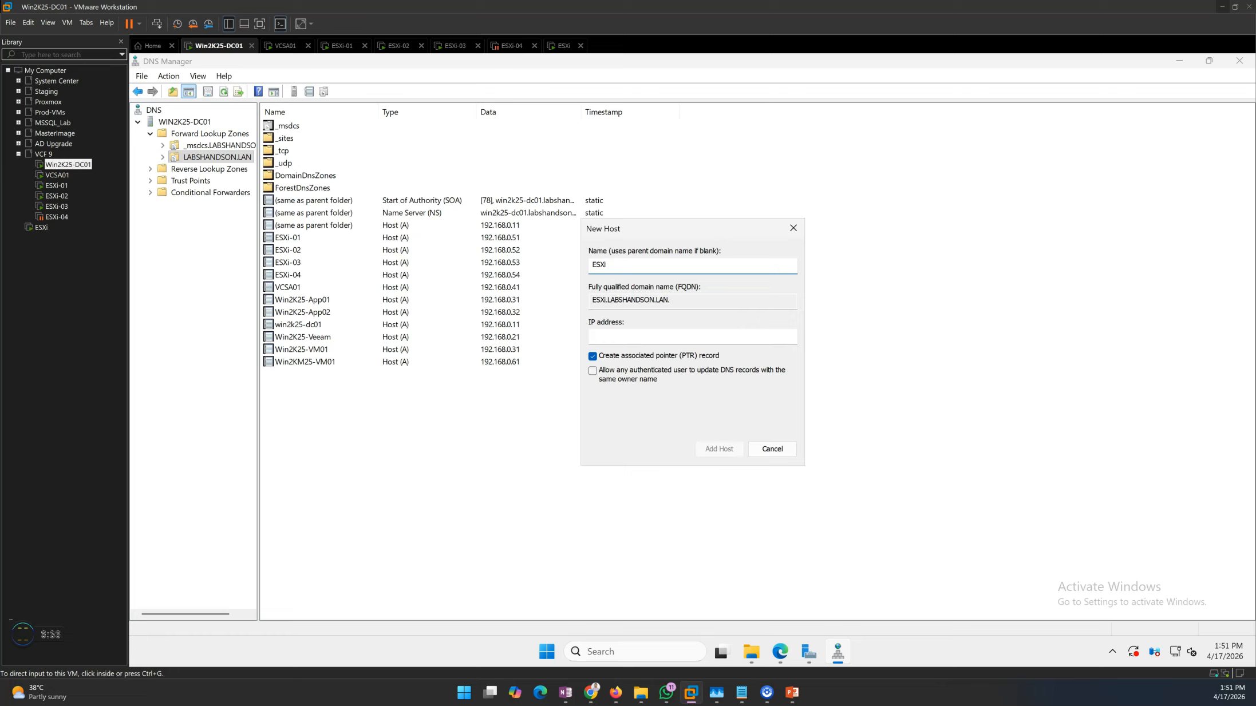
type("-00")
Give the new host the IP address 192.168.0.50, add it with its associated PTR record, and minimize DNS Manager
left_click(619, 338)
type("192.168")
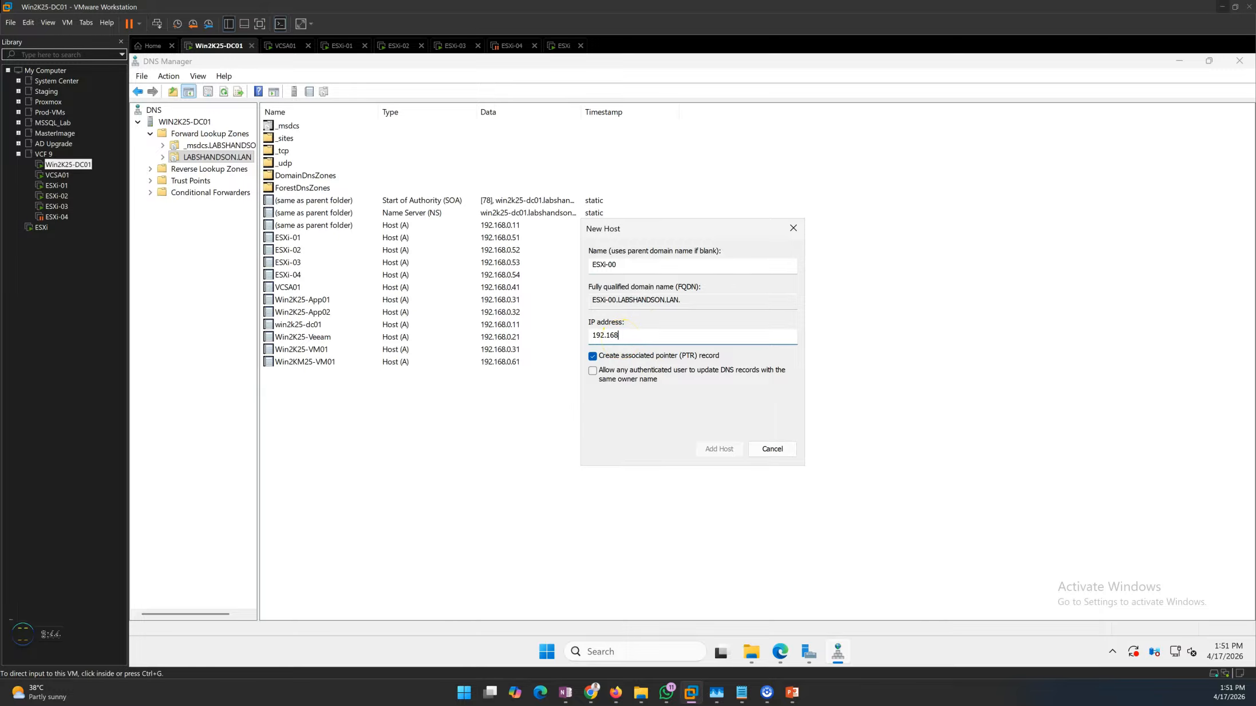
type(".0.50")
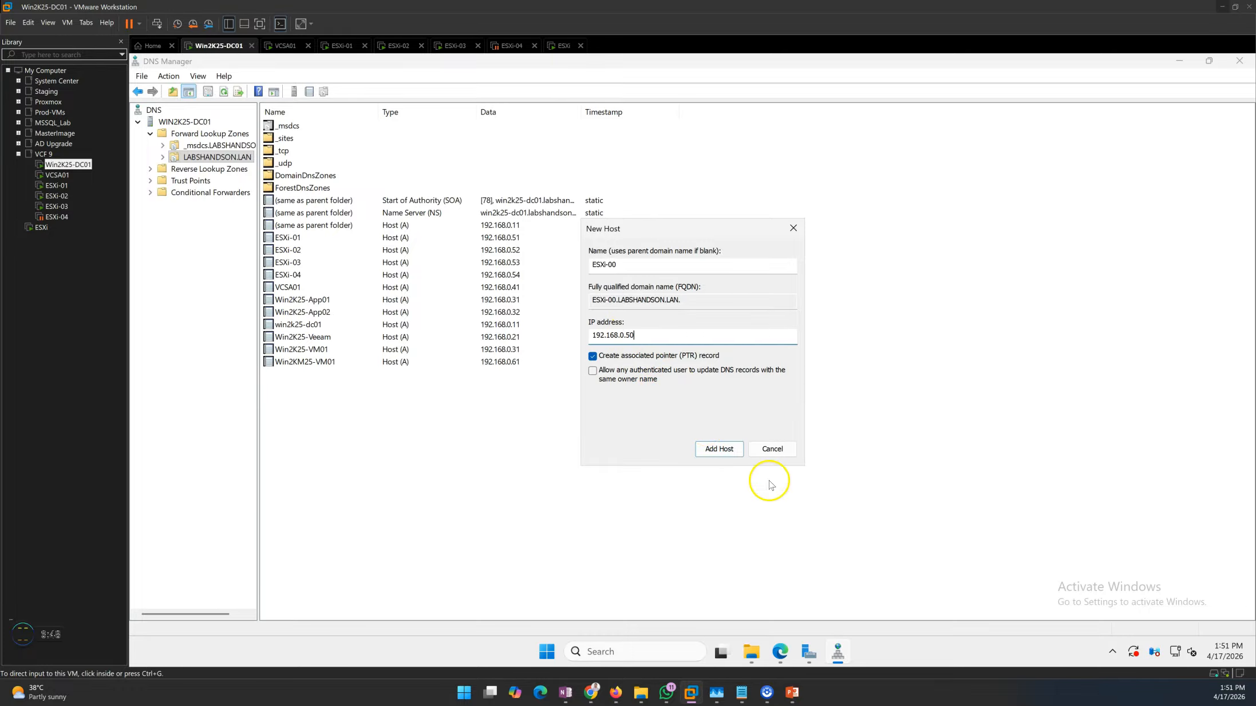
left_click(722, 449)
left_click(794, 449)
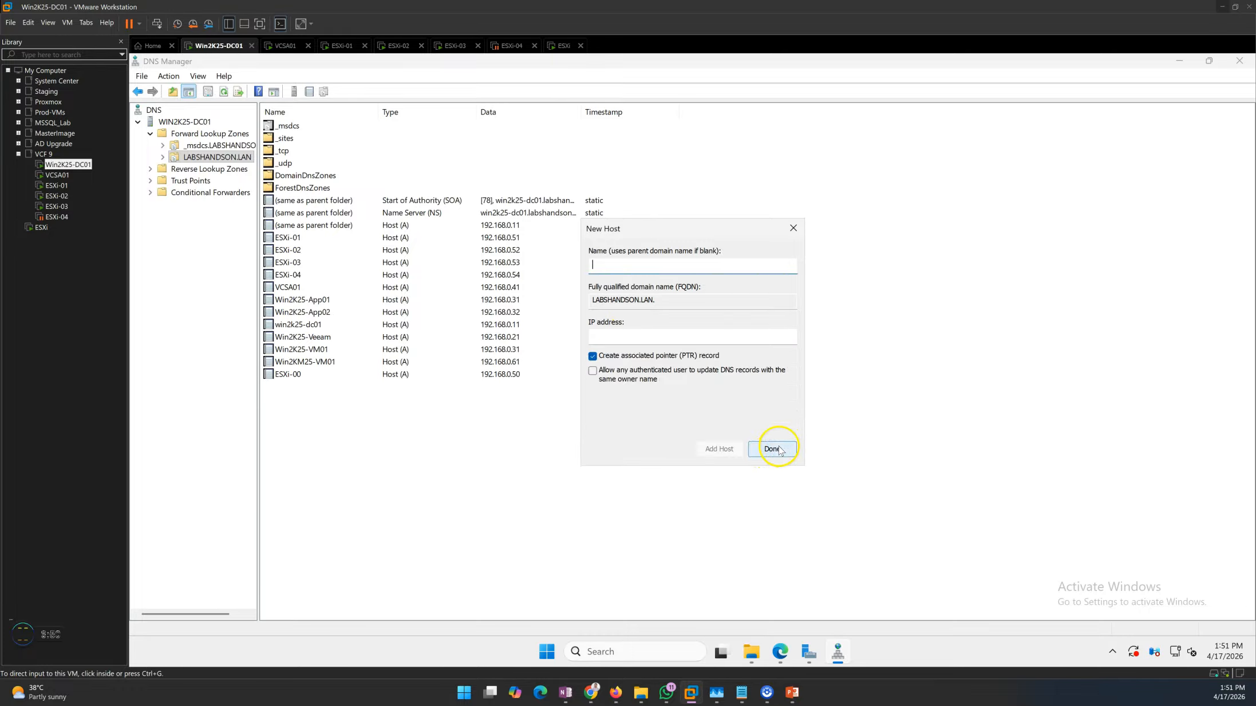
left_click(772, 450)
left_click(837, 651)
Return to the ESXi virtual machine and review the remaining installation steps in the PowerPoint slide show
left_click(555, 46)
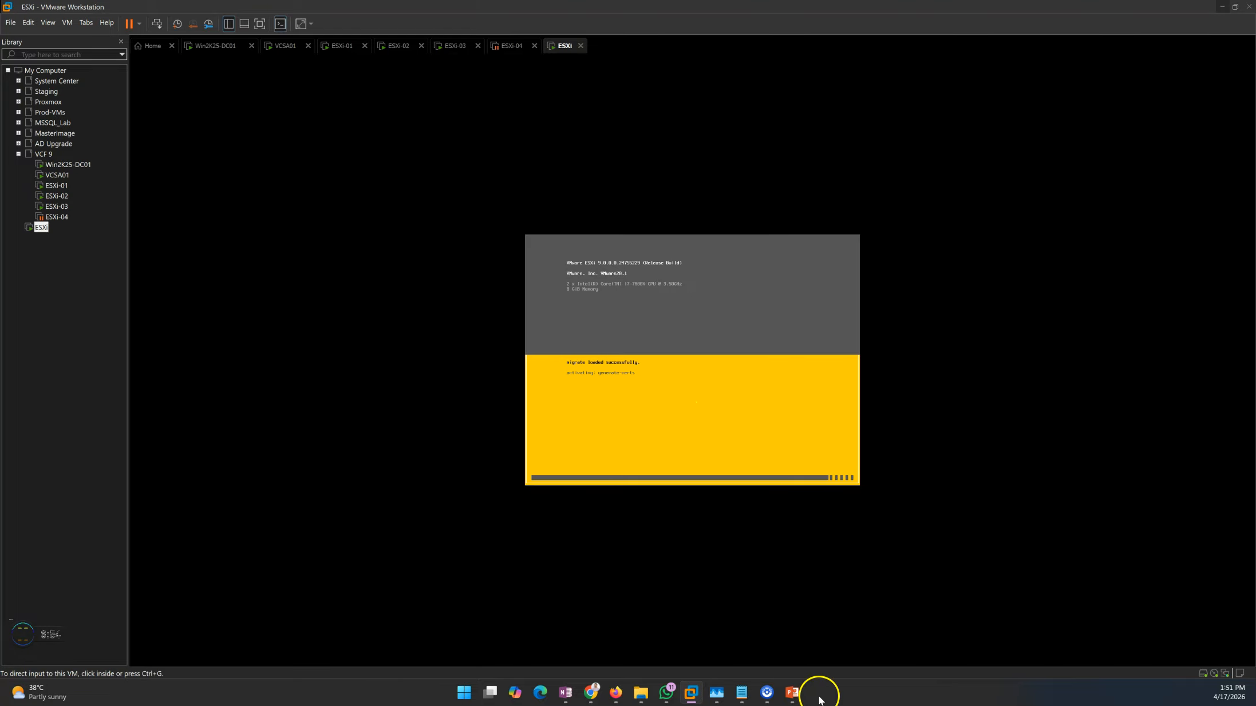
mouse_move(794, 690)
left_click(787, 658)
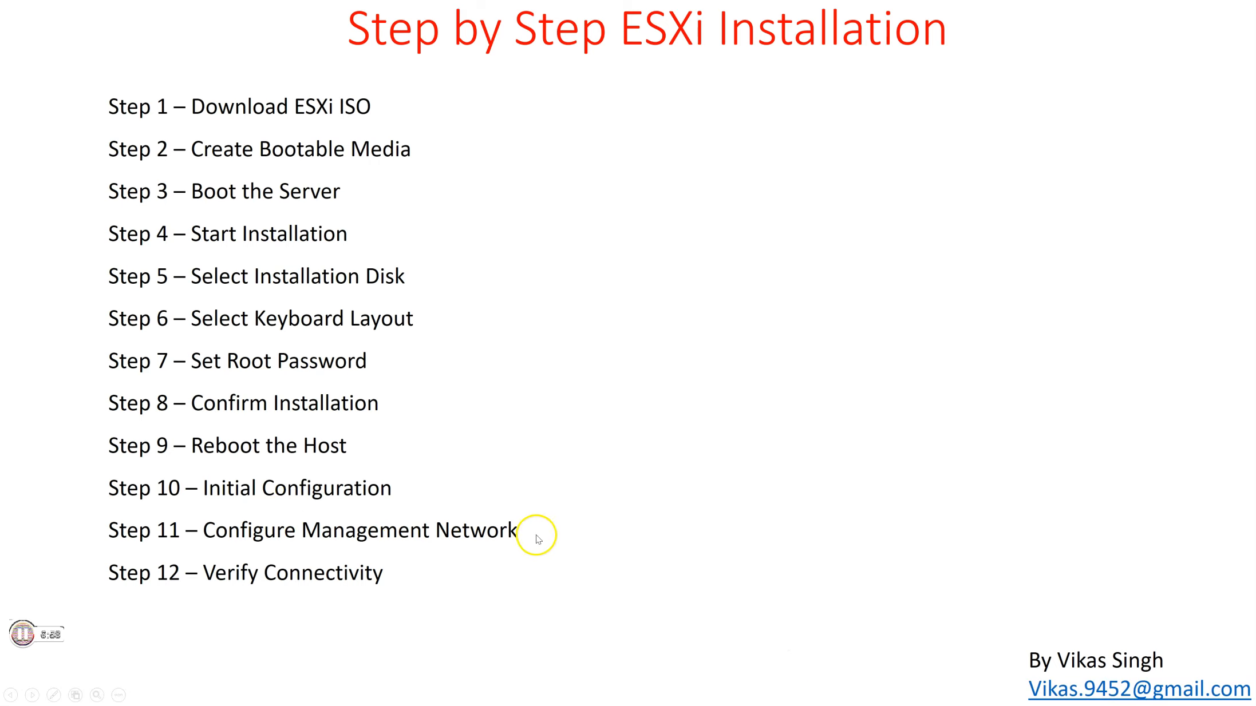
key("alt+Tab")
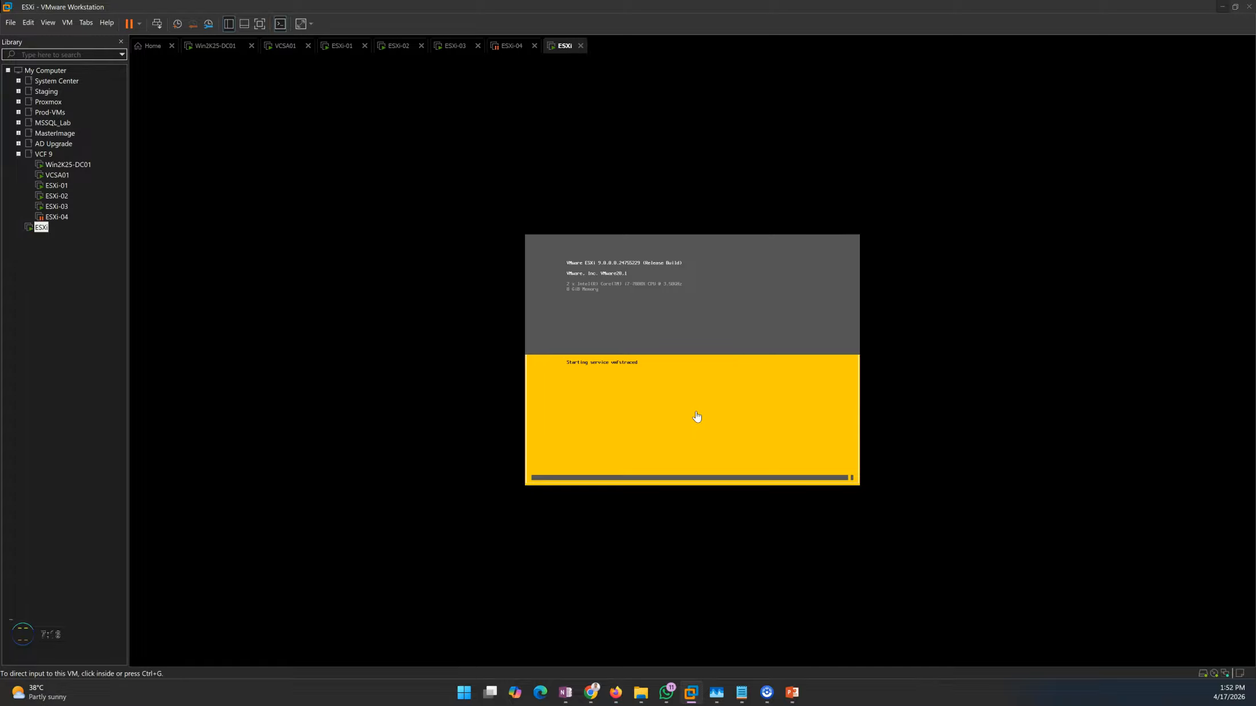
Open the ESXi host's System Customization screen by logging in as root with the root password
left_click(697, 400)
left_click(677, 379)
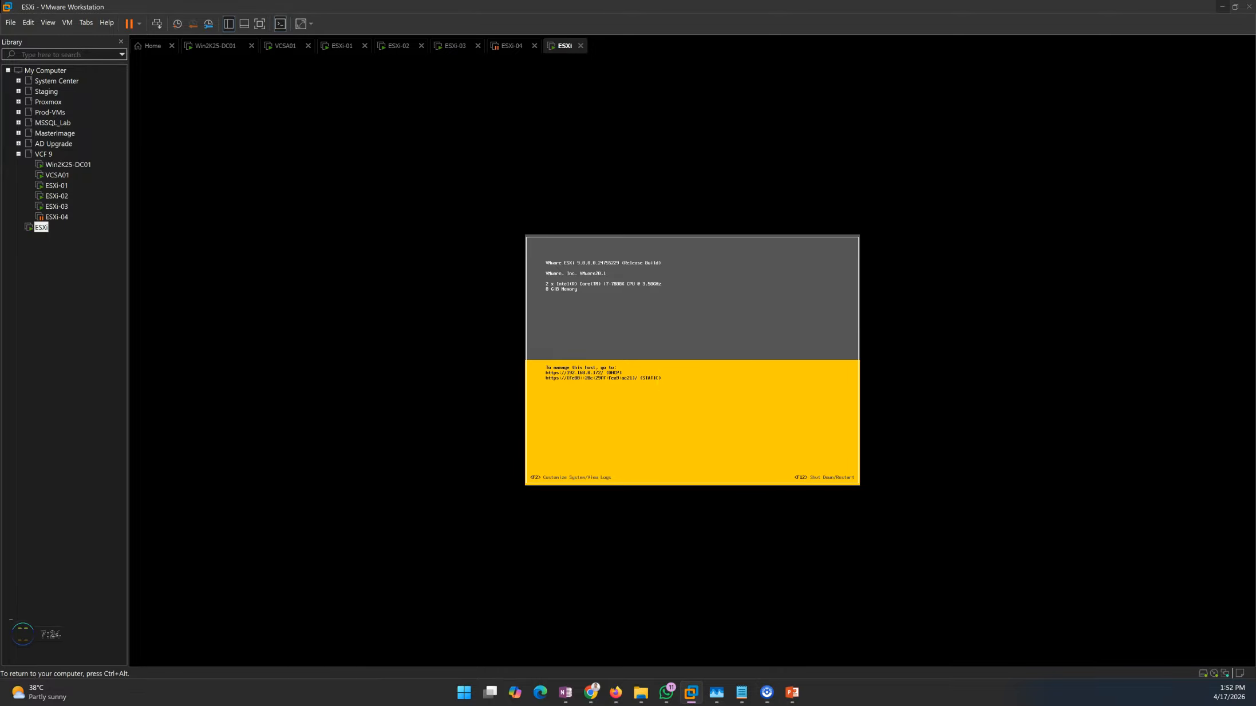
key("F2")
key("Tab")
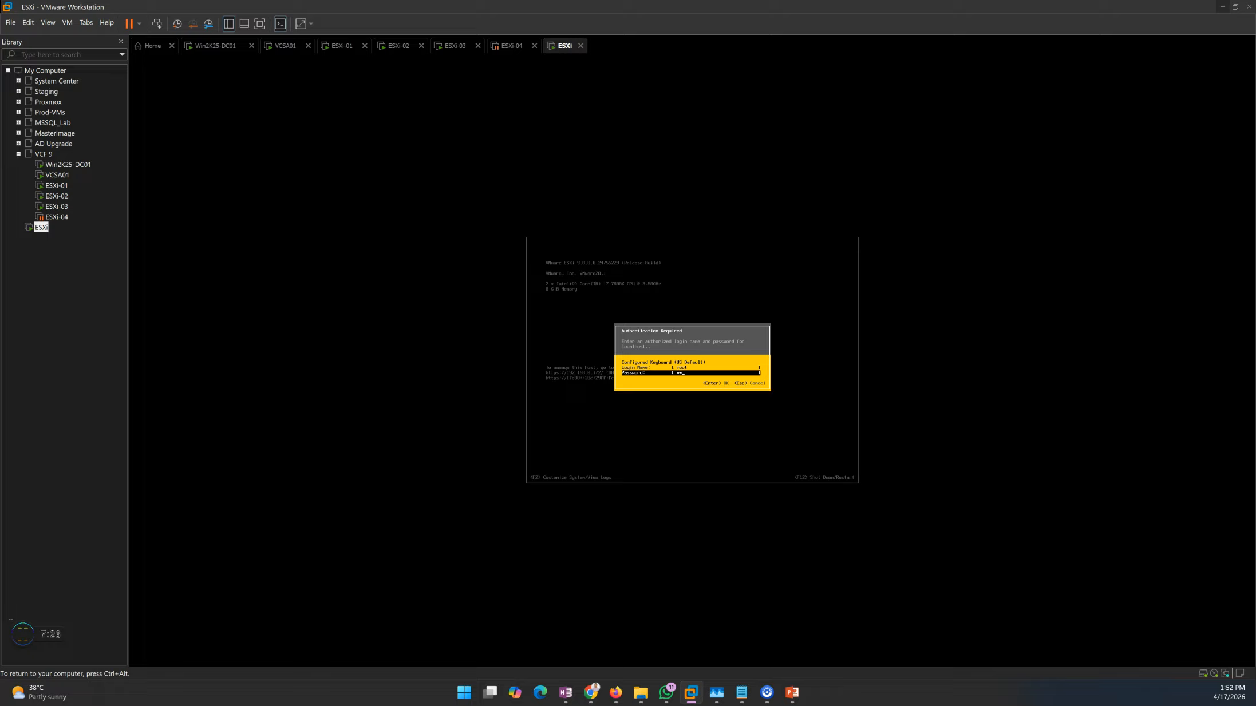
key("Return")
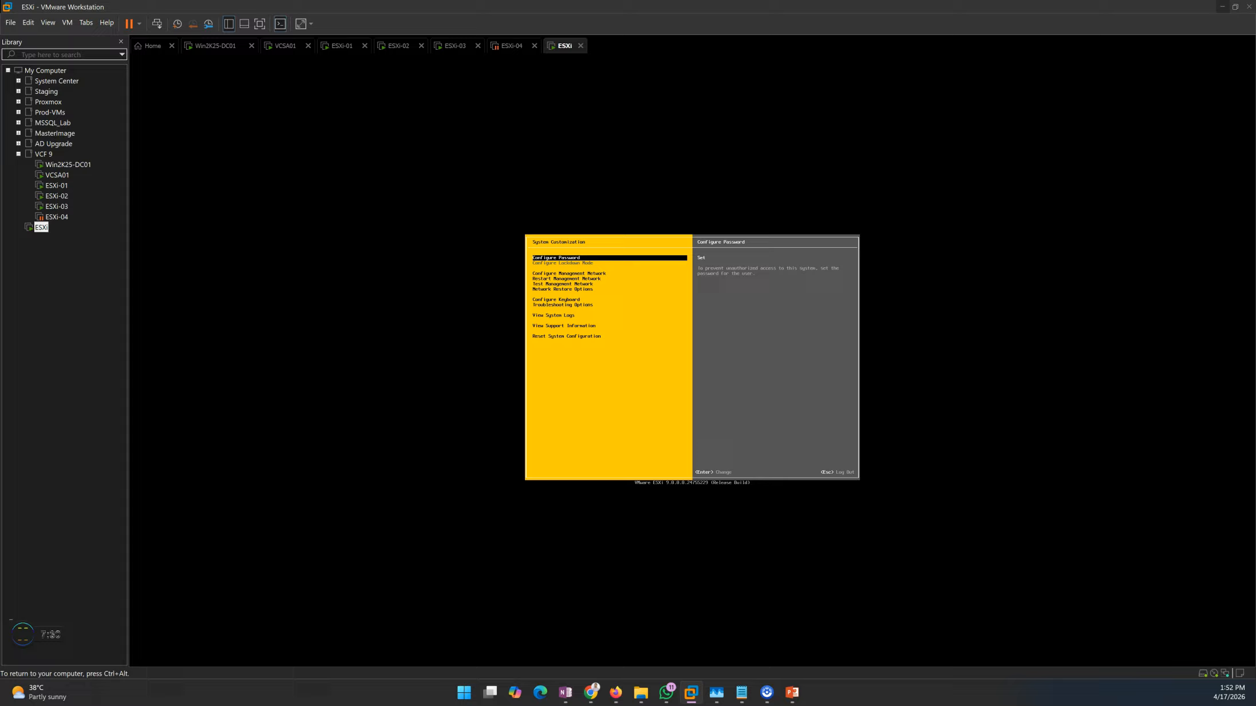
Switch the management network's IPv4 configuration to static and replace the host's IPv4 address
key("Down")
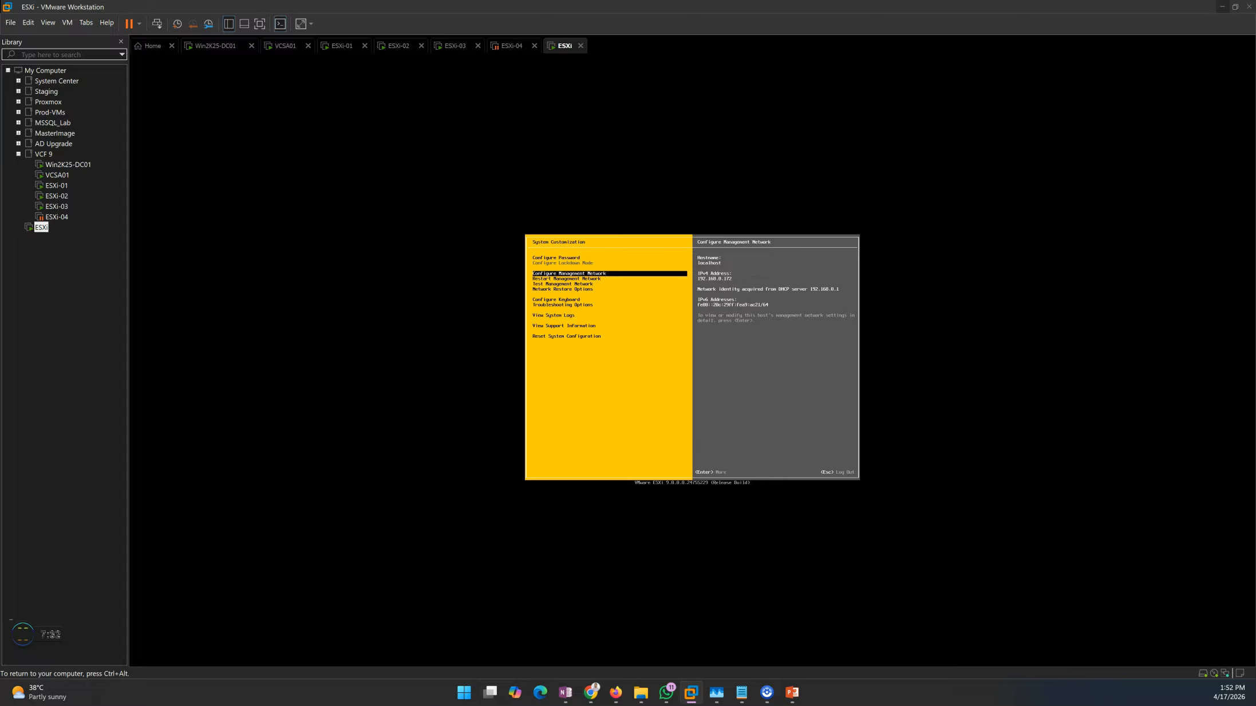
key("Return")
key("Down")
key("Down")
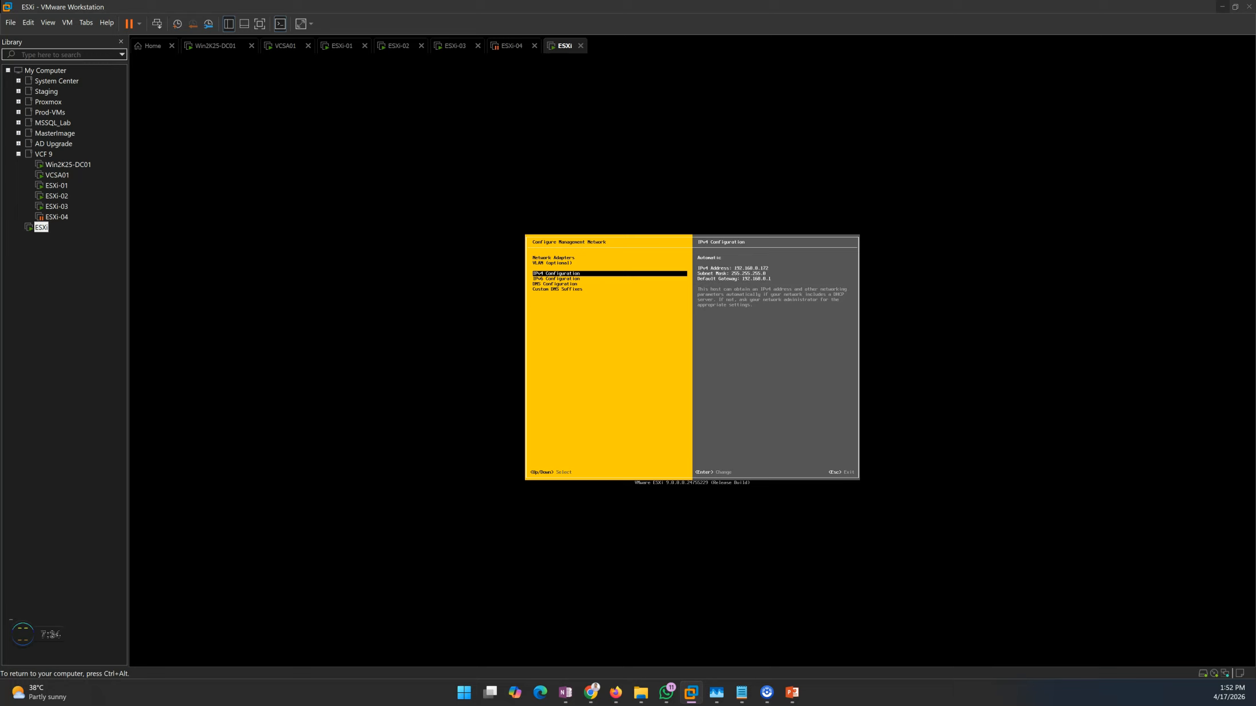
key("Return")
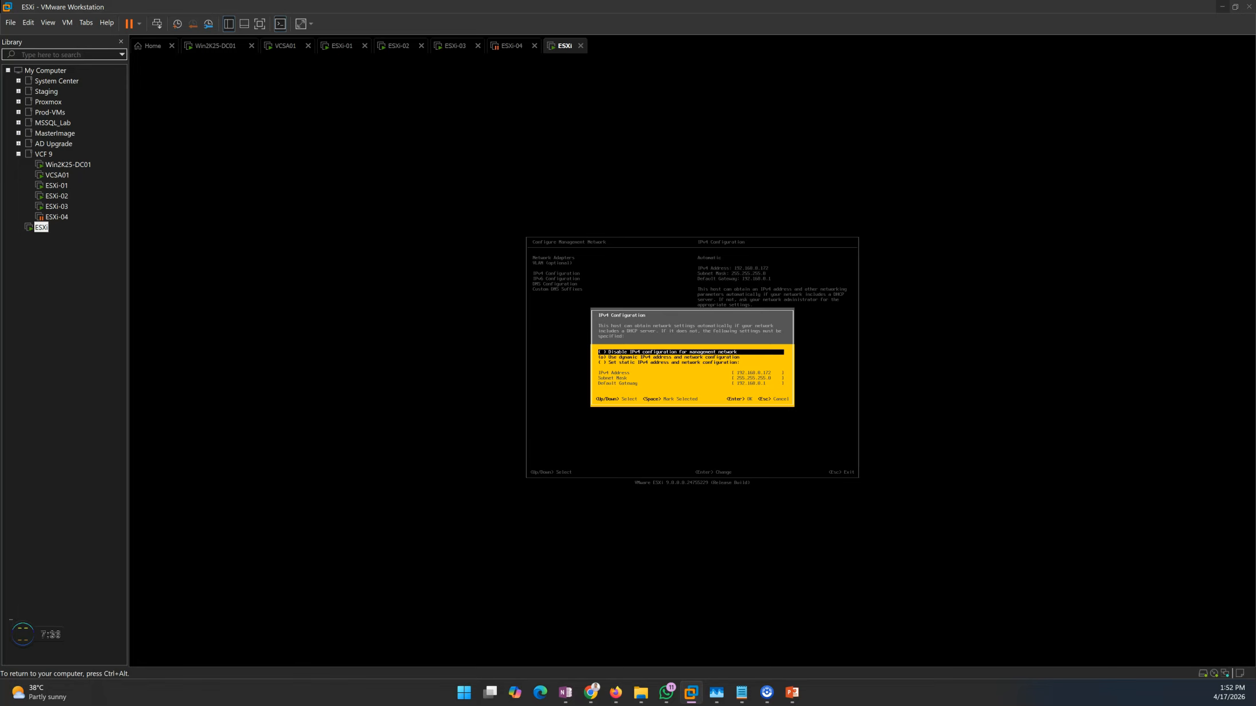
key("Down")
key("Down")
key("space")
key("Down")
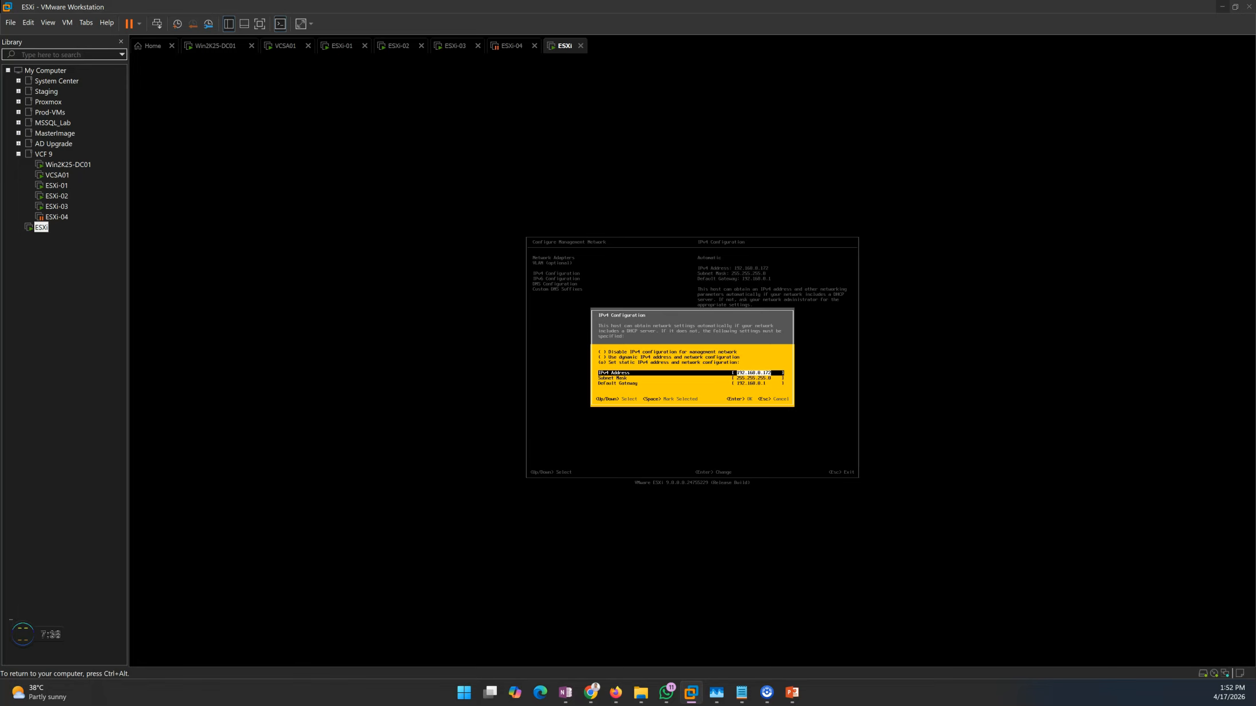
key("BackSpace")
key("Return")
Disable IPv6 for the management network
key("Down")
key("Return")
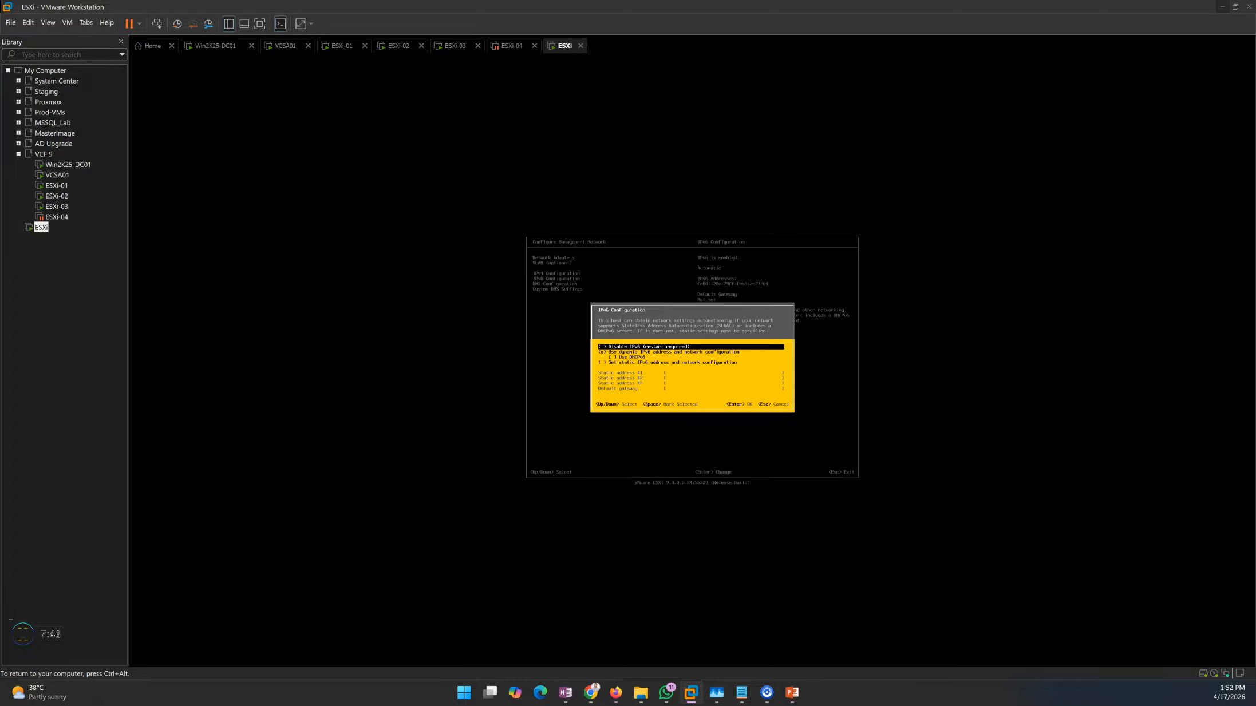
key("Escape")
key("Return")
key("space")
key("Return")
Configure DNS manually with primary server 192.168.0.11, alternate server 192.168.0.1 and hostname ESXi-00.labshandson.lan
key("Down")
key("Return")
key("Down")
key("space")
key("Down")
key("Right")
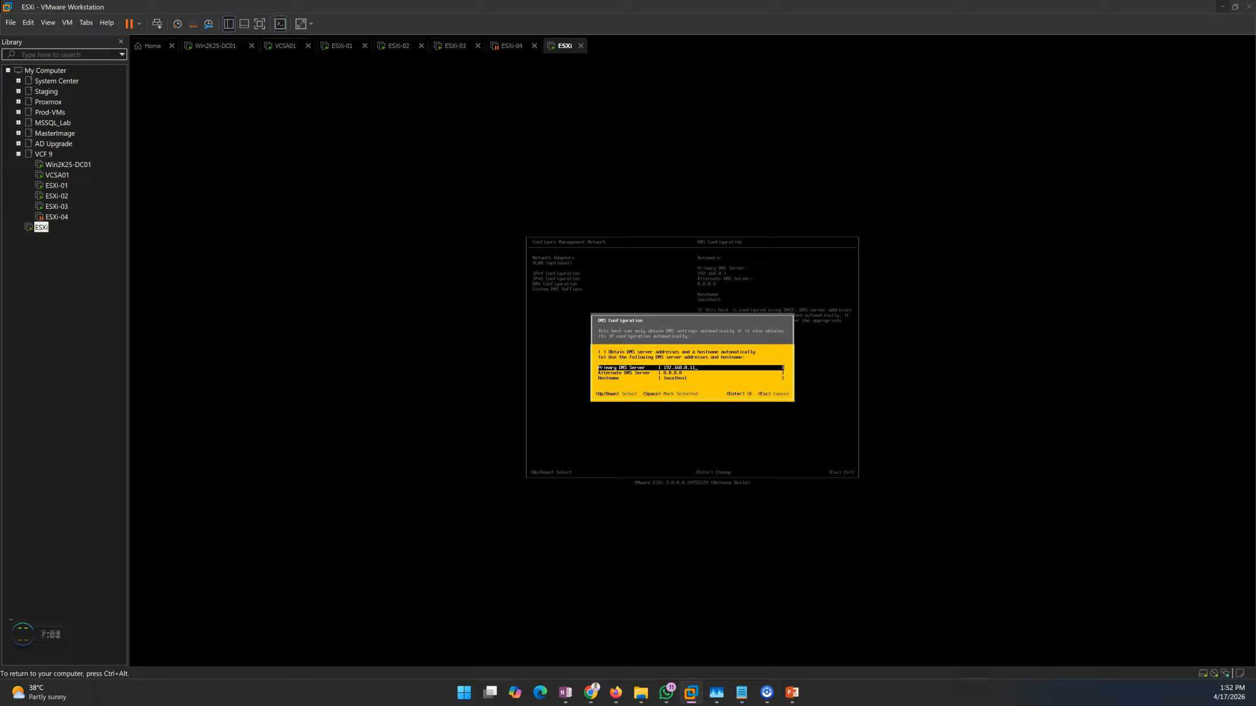
type("1")
key("Down")
type("19")
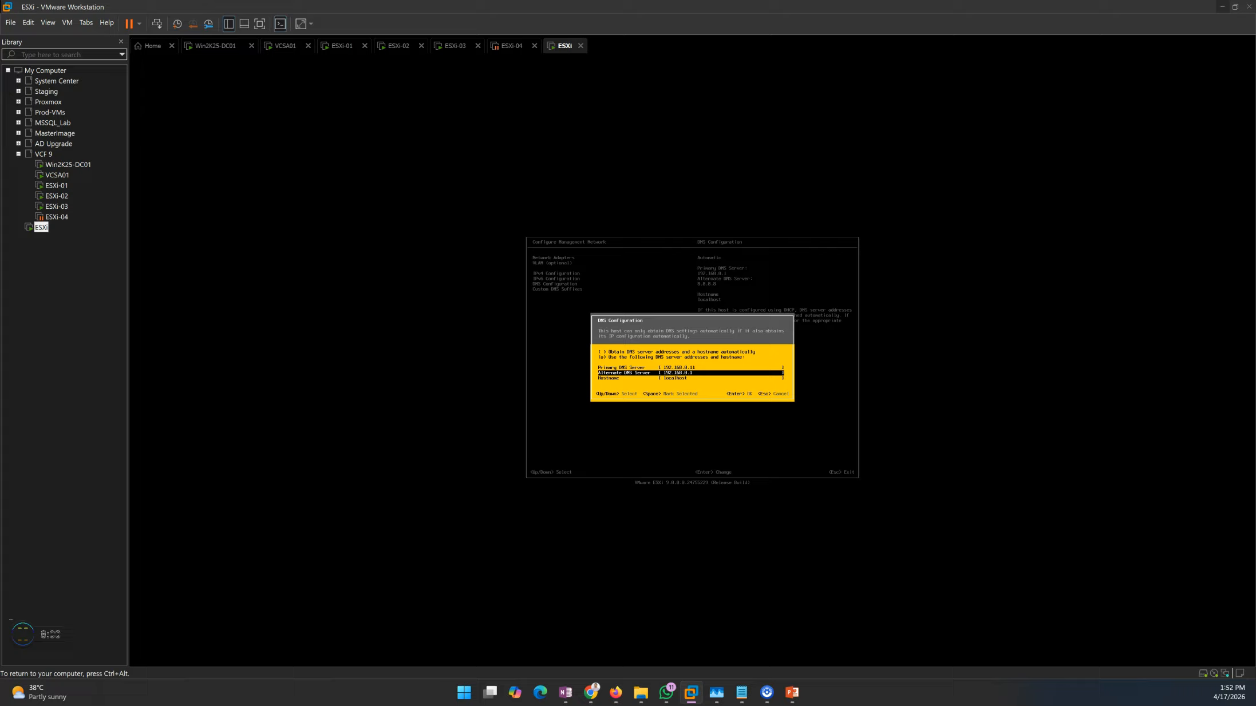
key("Down")
type("E")
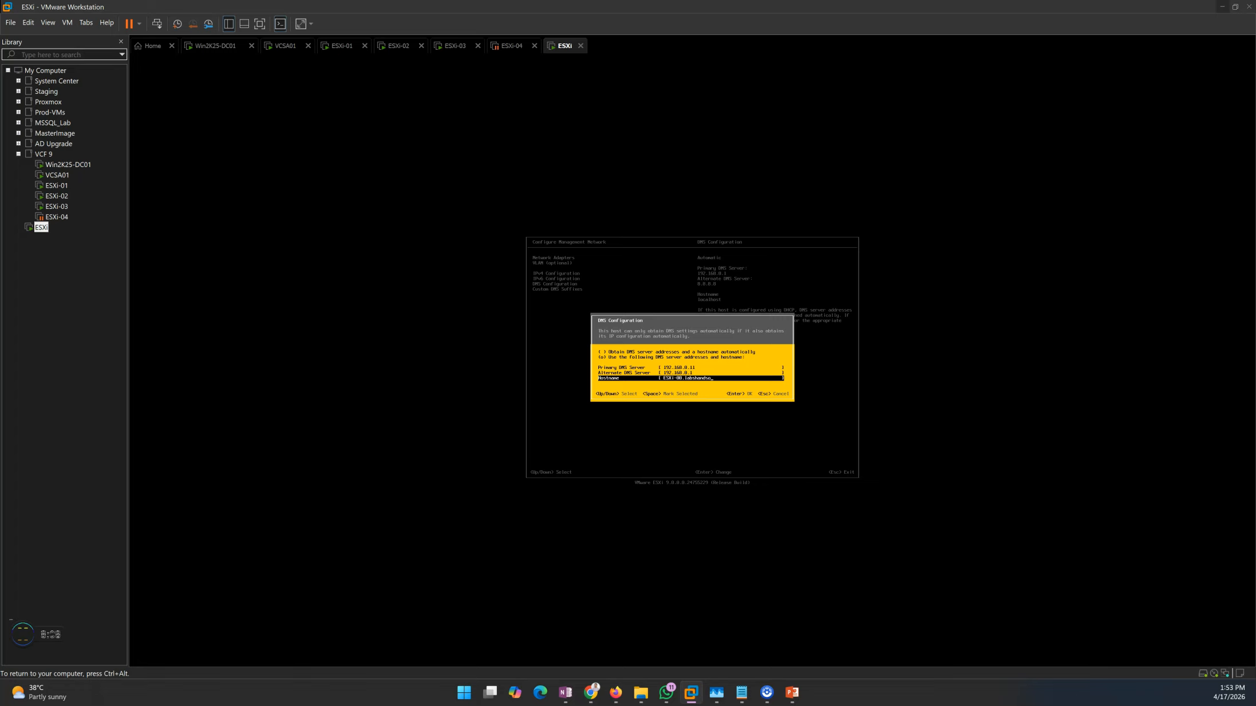
key("Return")
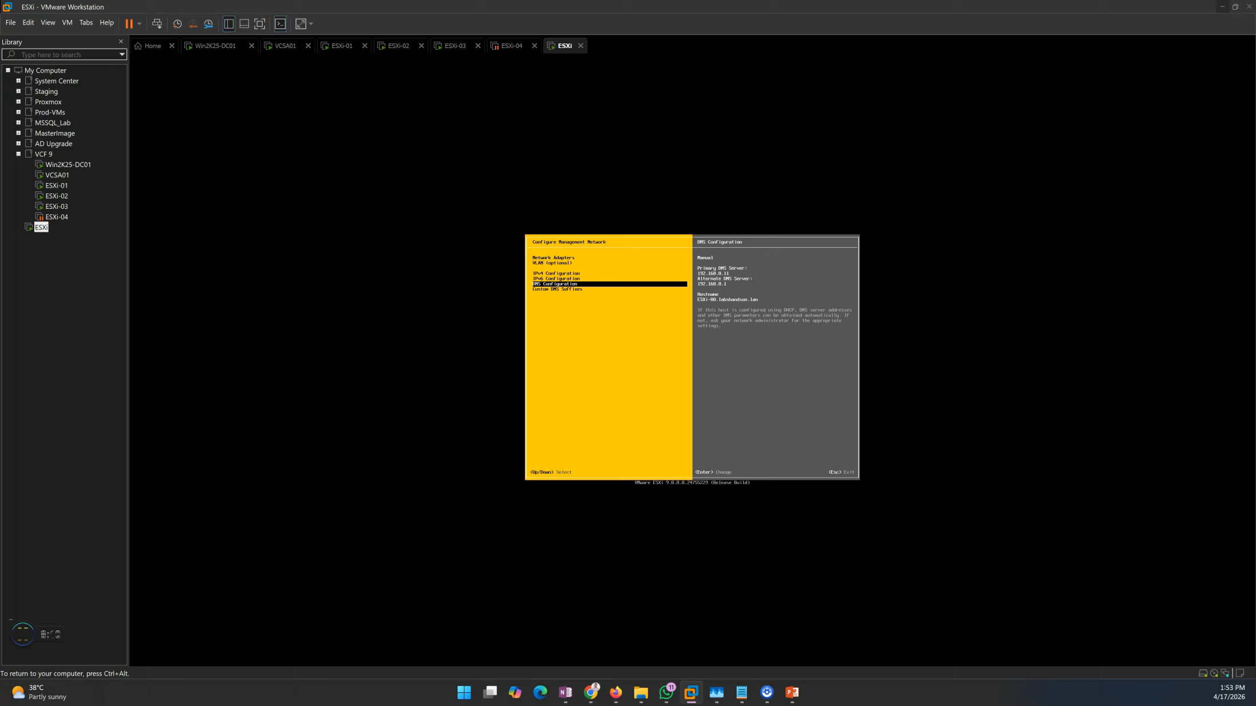
Set the custom DNS suffix to labshandson.lan, then apply the management network changes and reboot the host
key("Down")
key("Return")
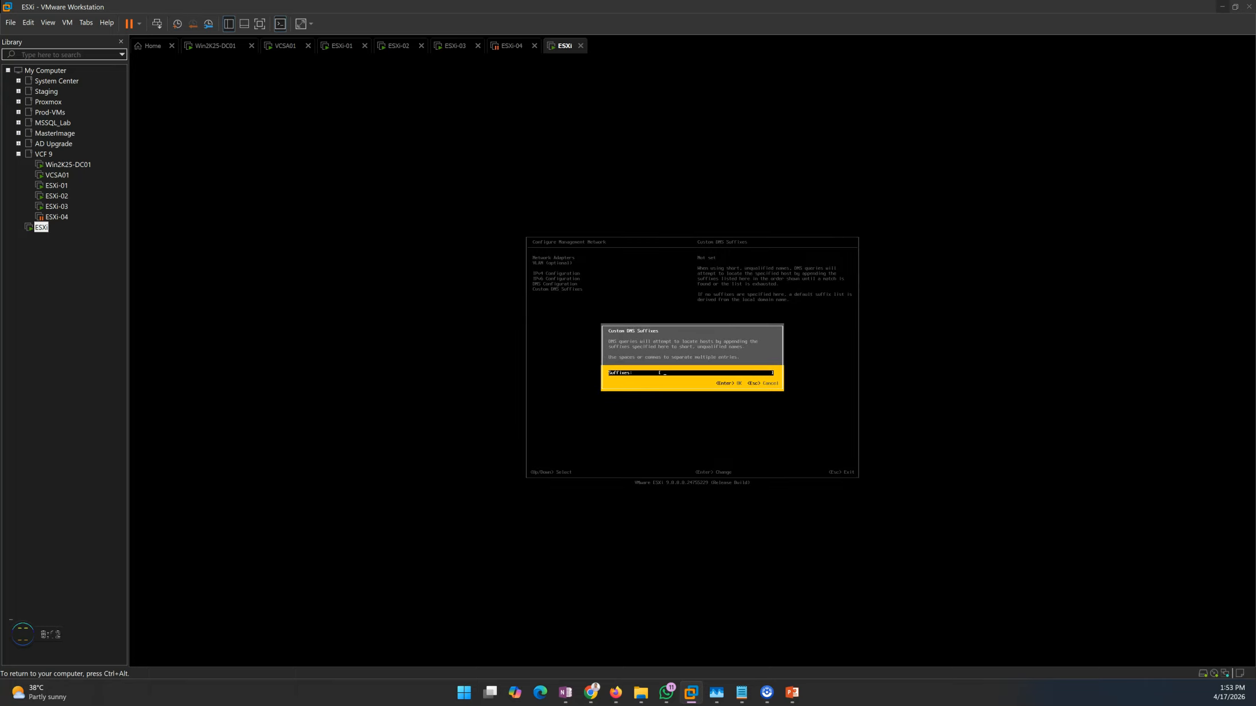
type("labshandson.lan")
key("Return")
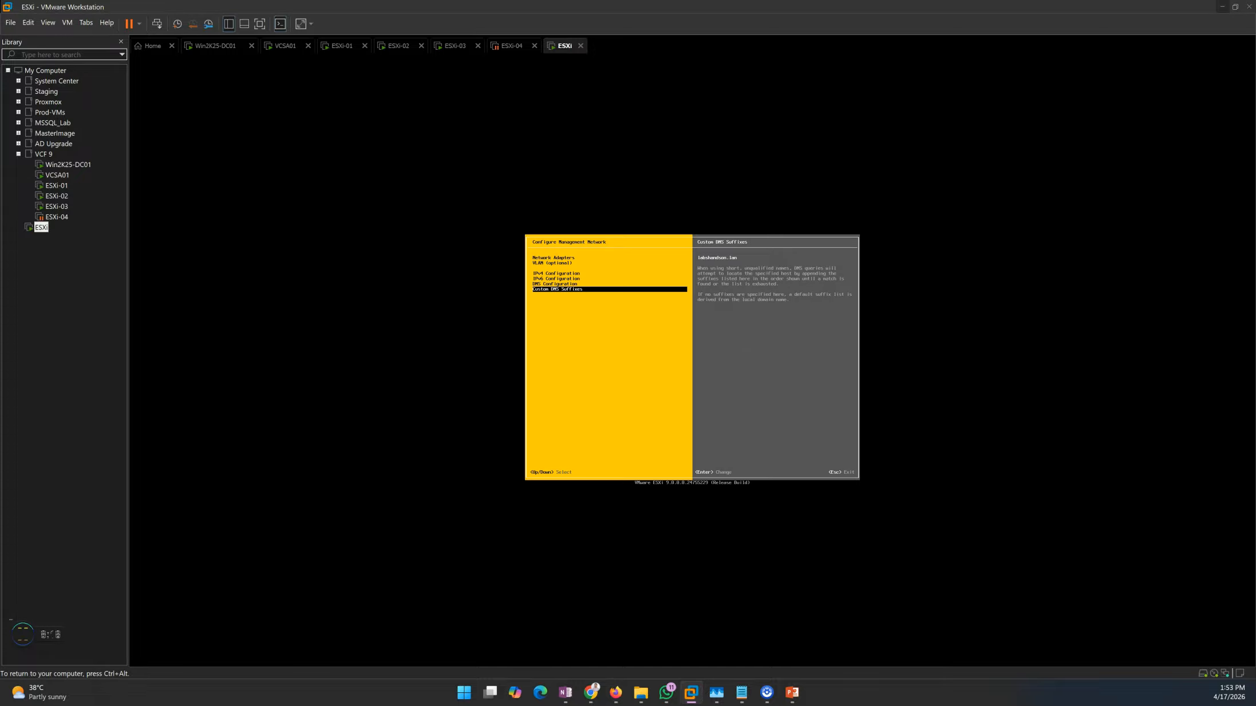
key("Escape")
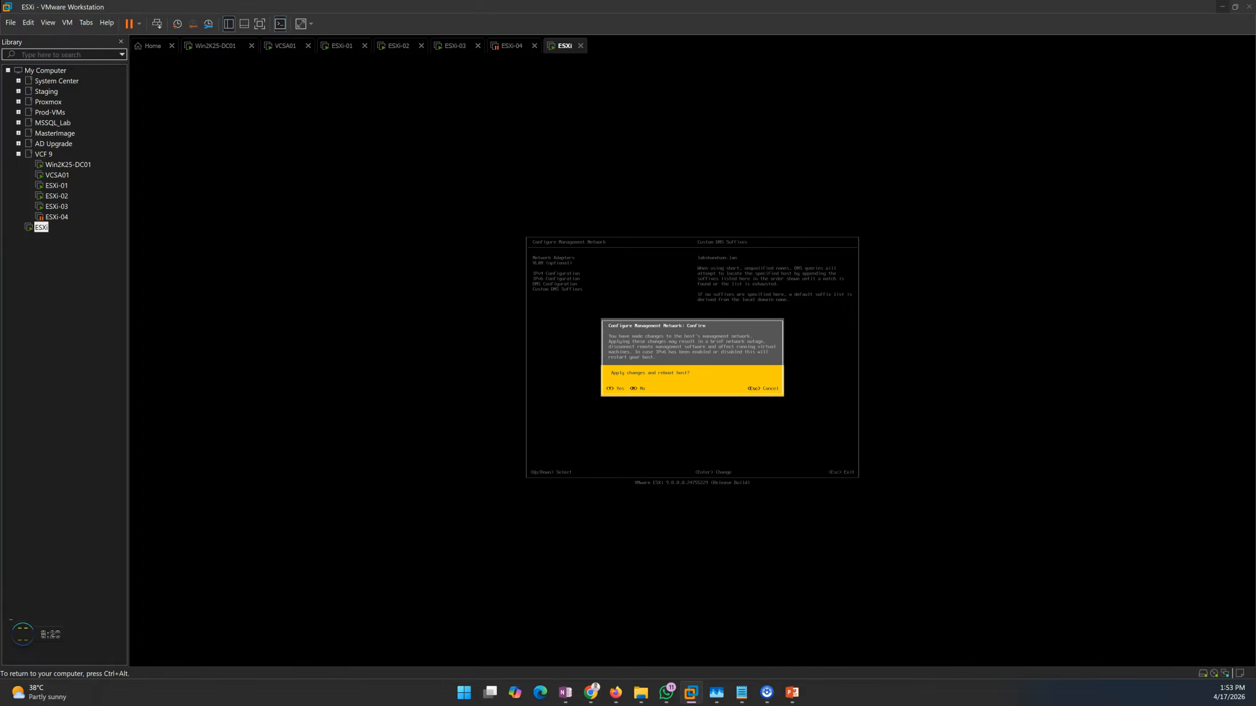
key("Escape")
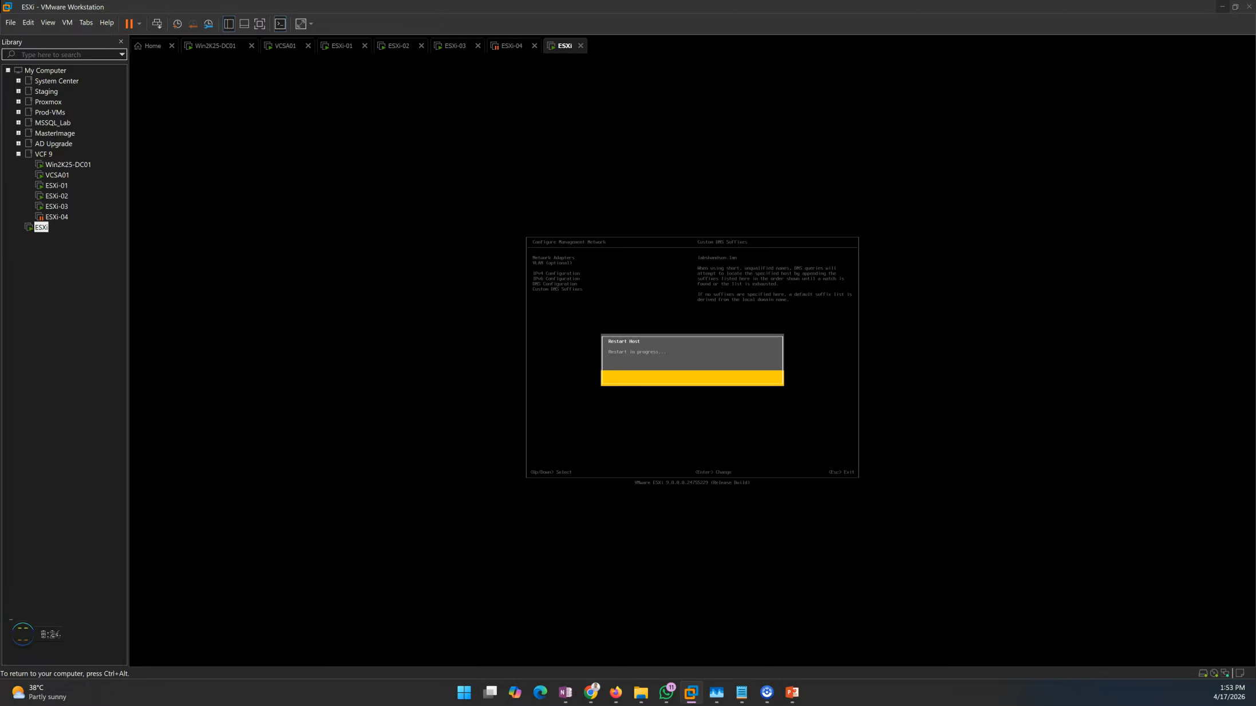
Switch to the Win2K25-DC01 virtual machine and open a Command Prompt there
key("ctrl+alt")
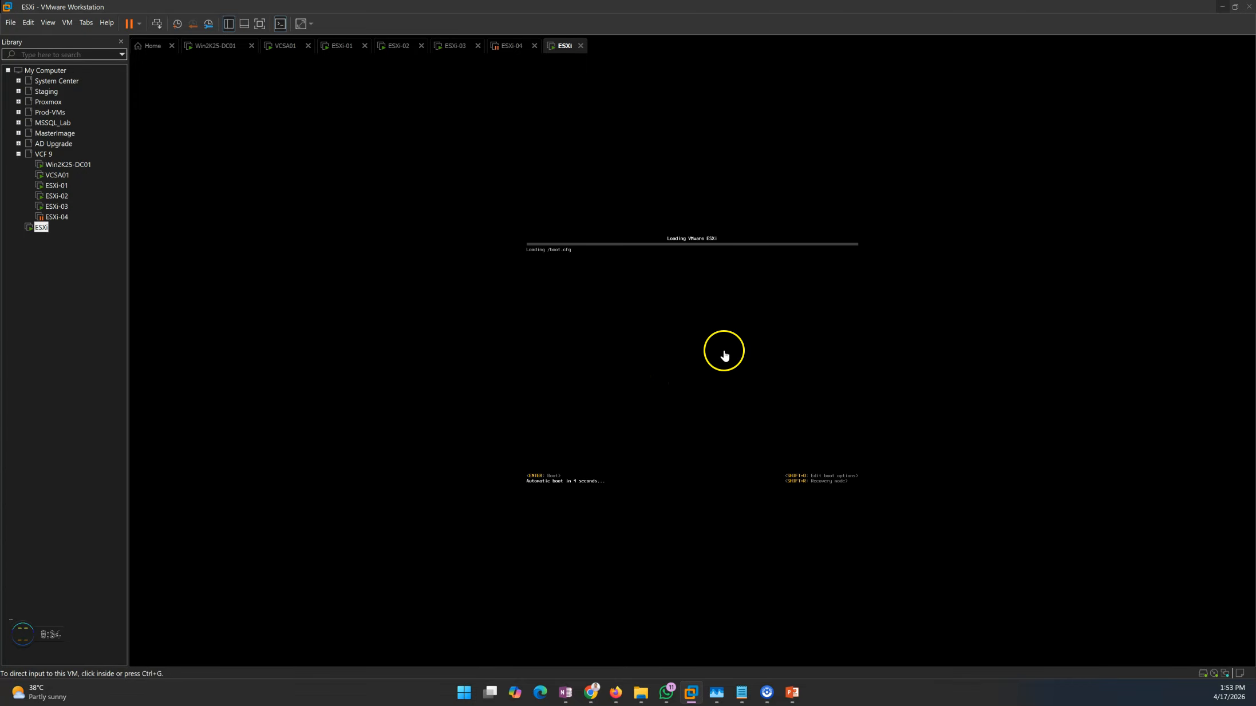
left_click(219, 47)
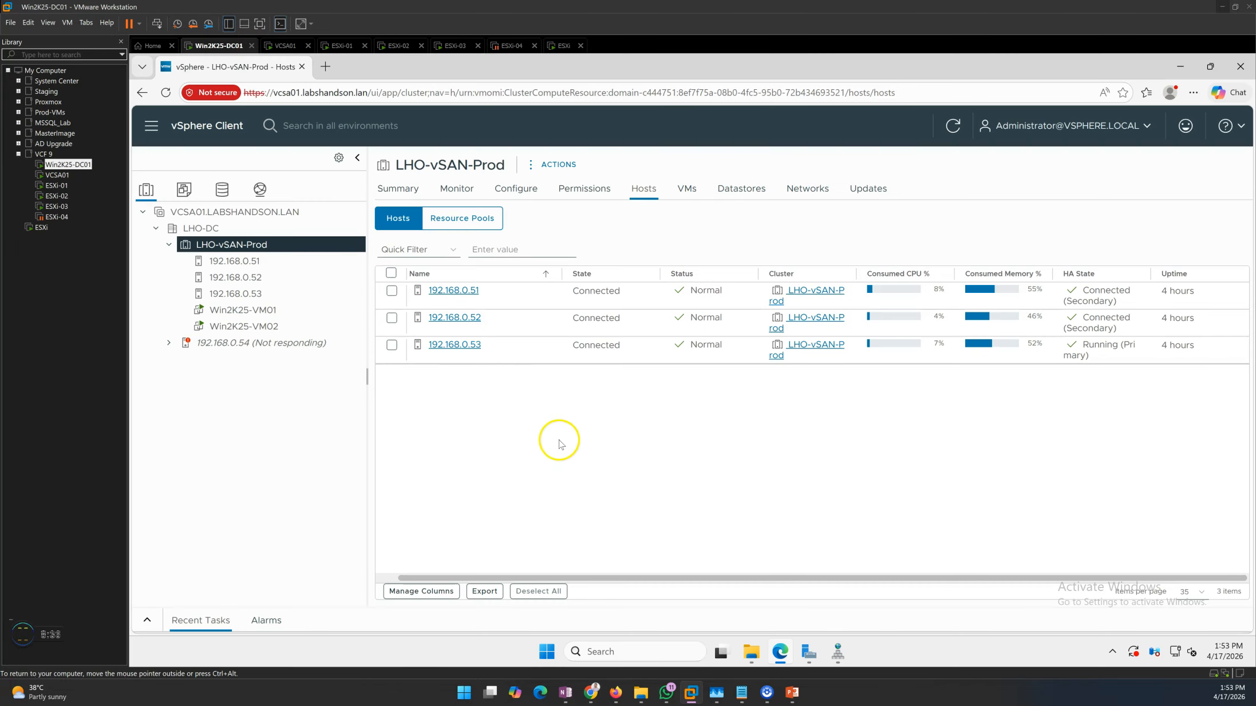
left_click(638, 654)
type("cmd")
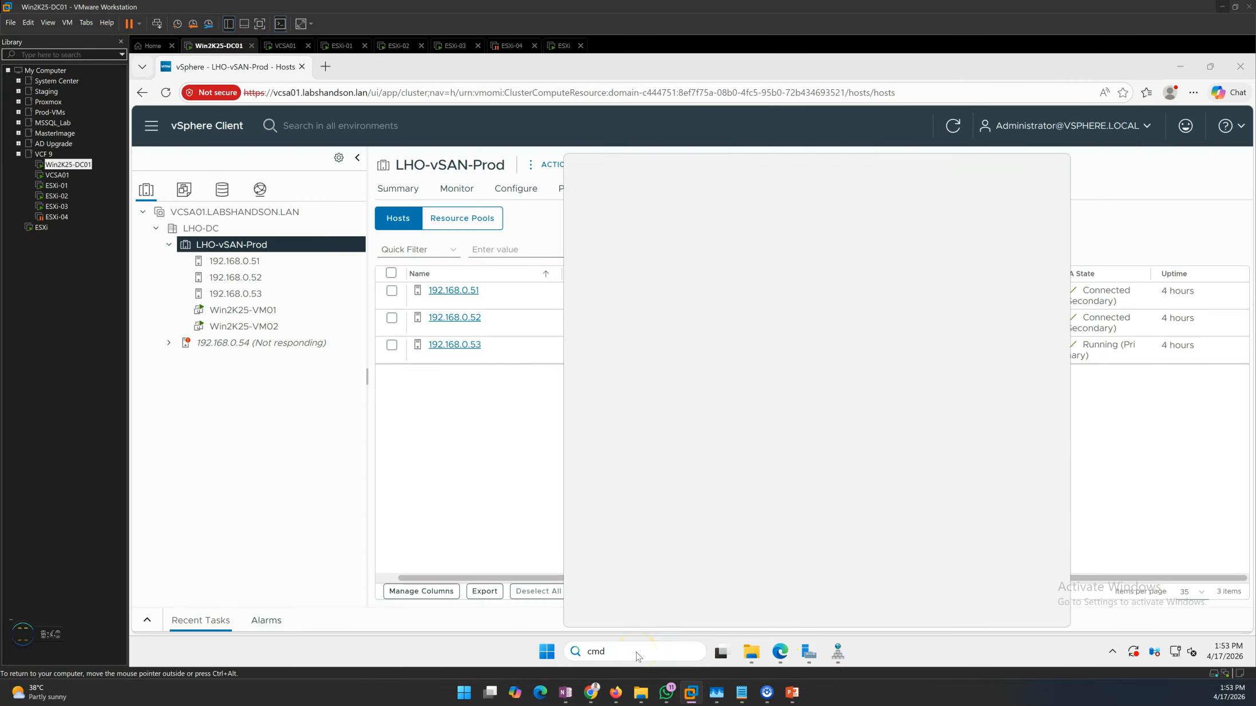
key("Return")
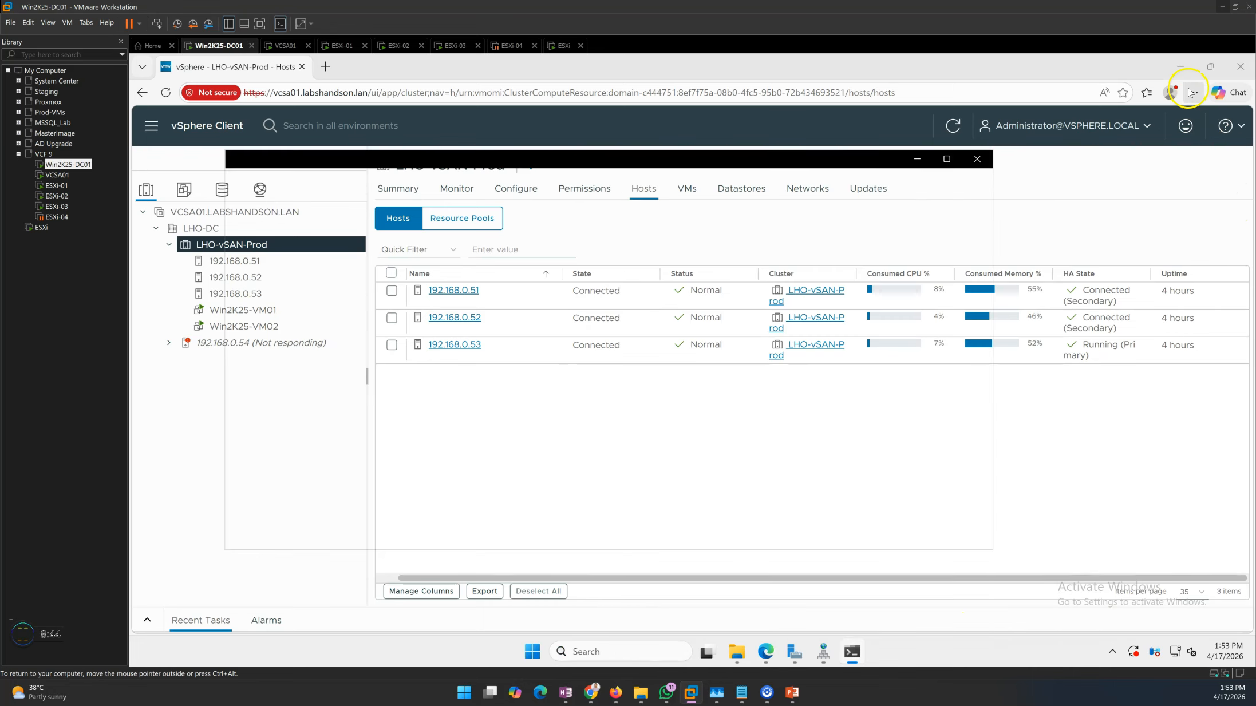
Minimize the vSphere Client browser window and ping the host ESXi-00 from the Command Prompt
left_click(1179, 66)
type("ping E")
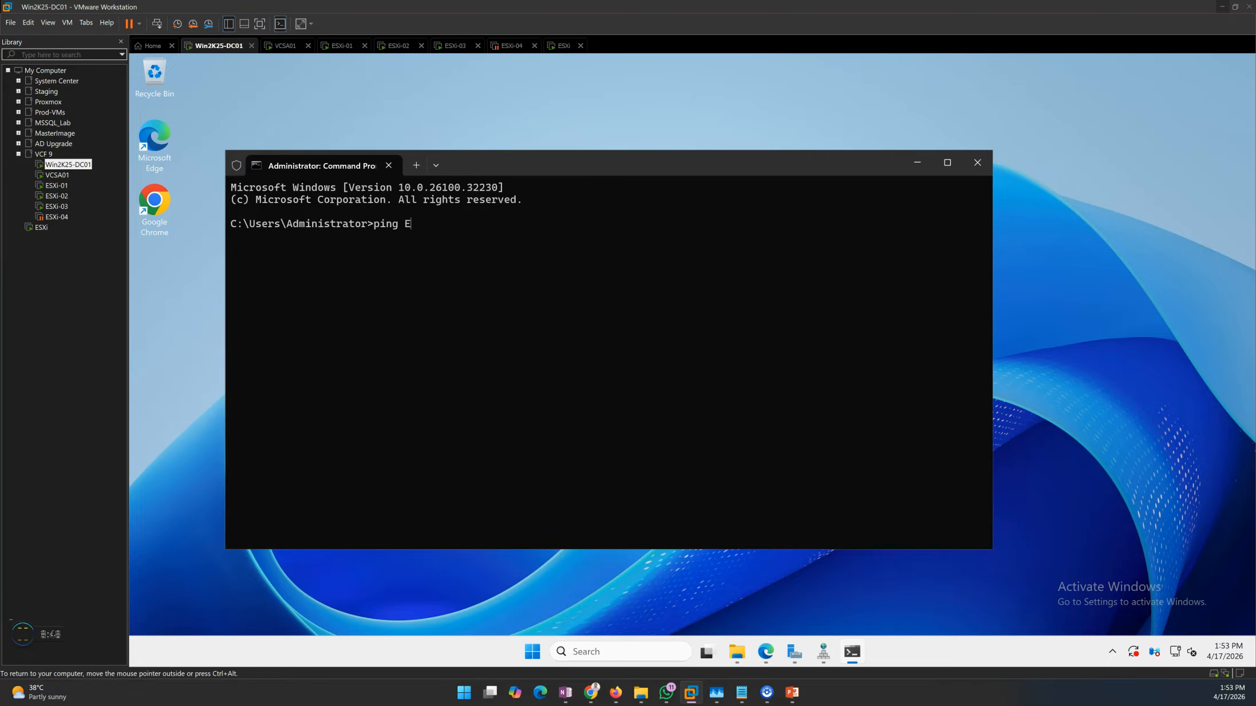
type("SXi-00")
key("Return")
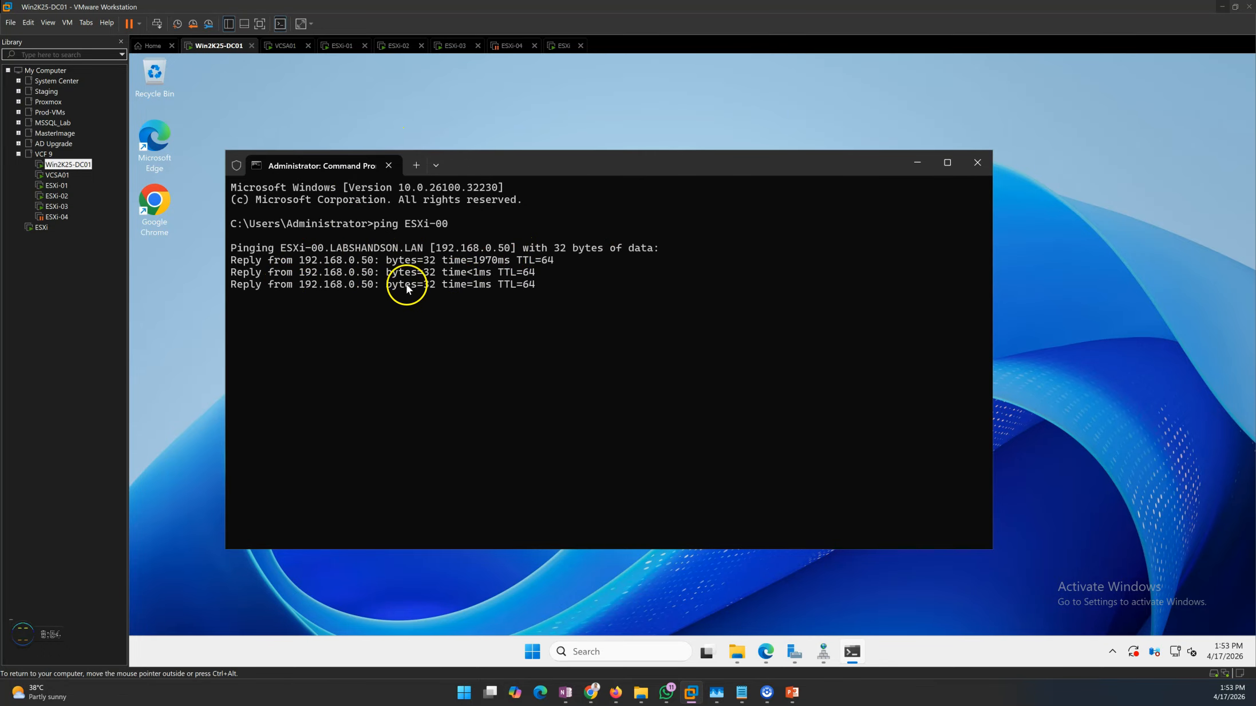
Check the ESXi virtual machine's reboot progress and run a continuous ping to ESXi-00 from Win2K25-DC01 with the -t option
left_click(560, 48)
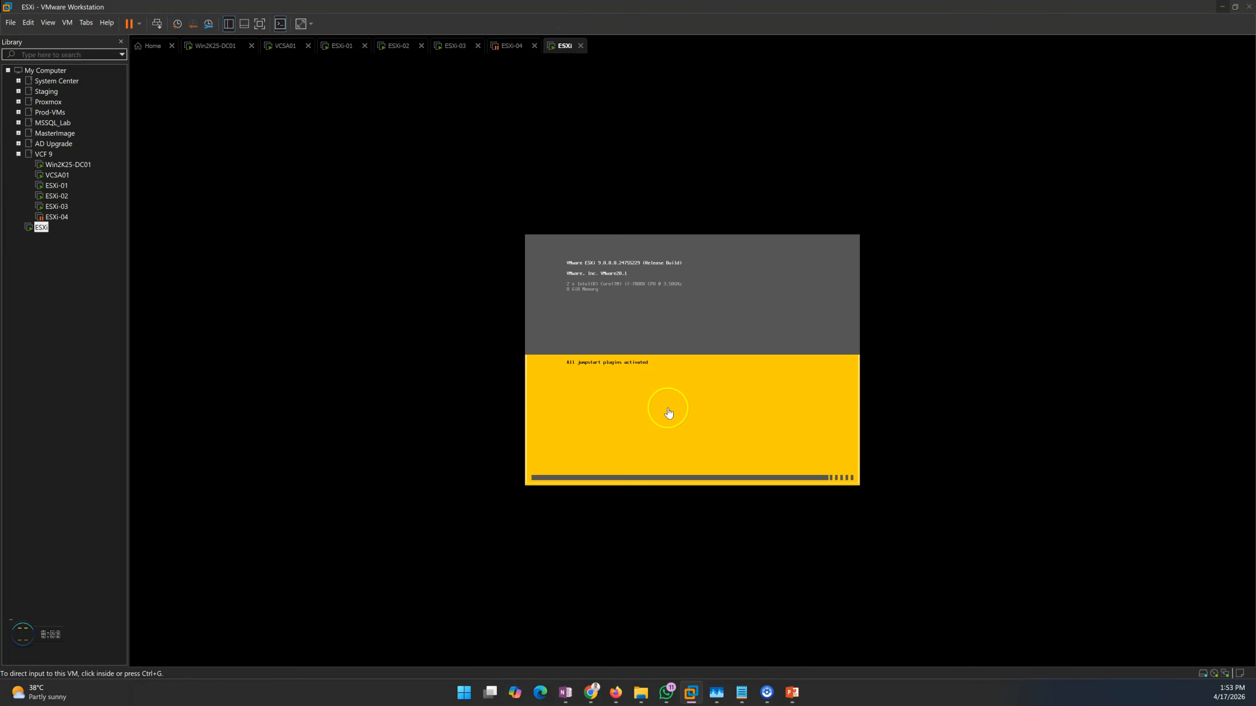
left_click(213, 46)
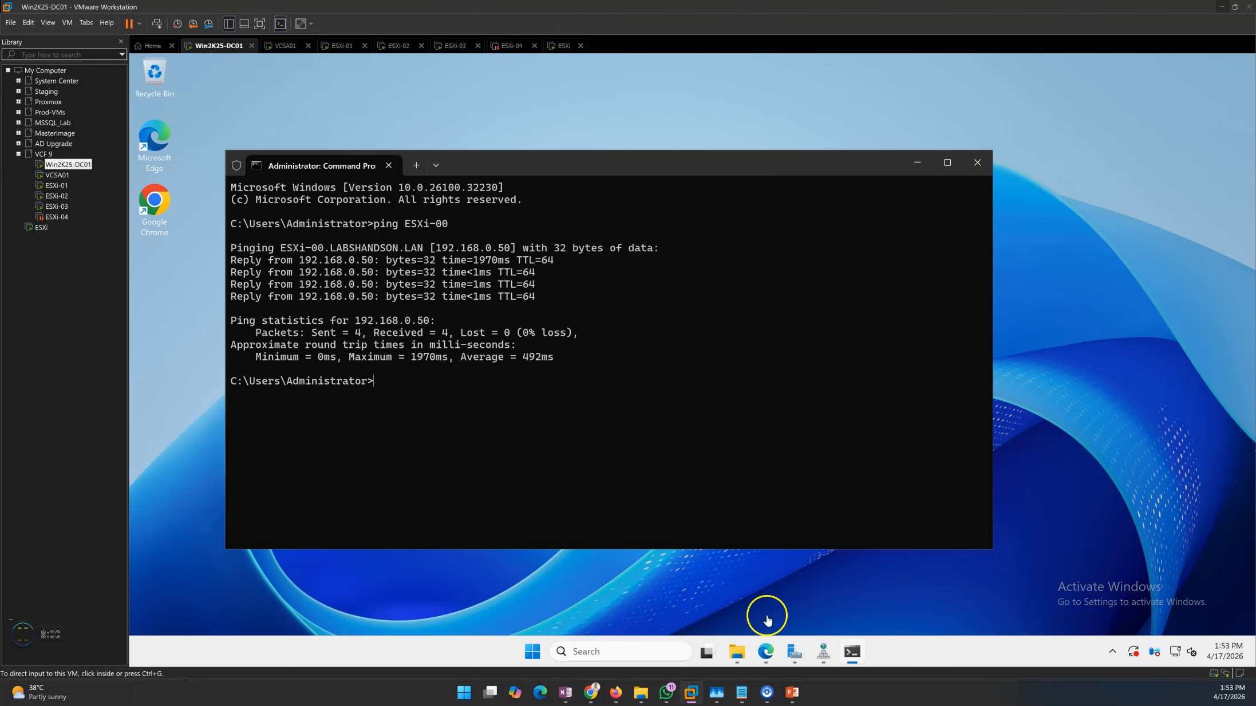
mouse_move(792, 692)
key("Up")
type("-t")
key("Return")
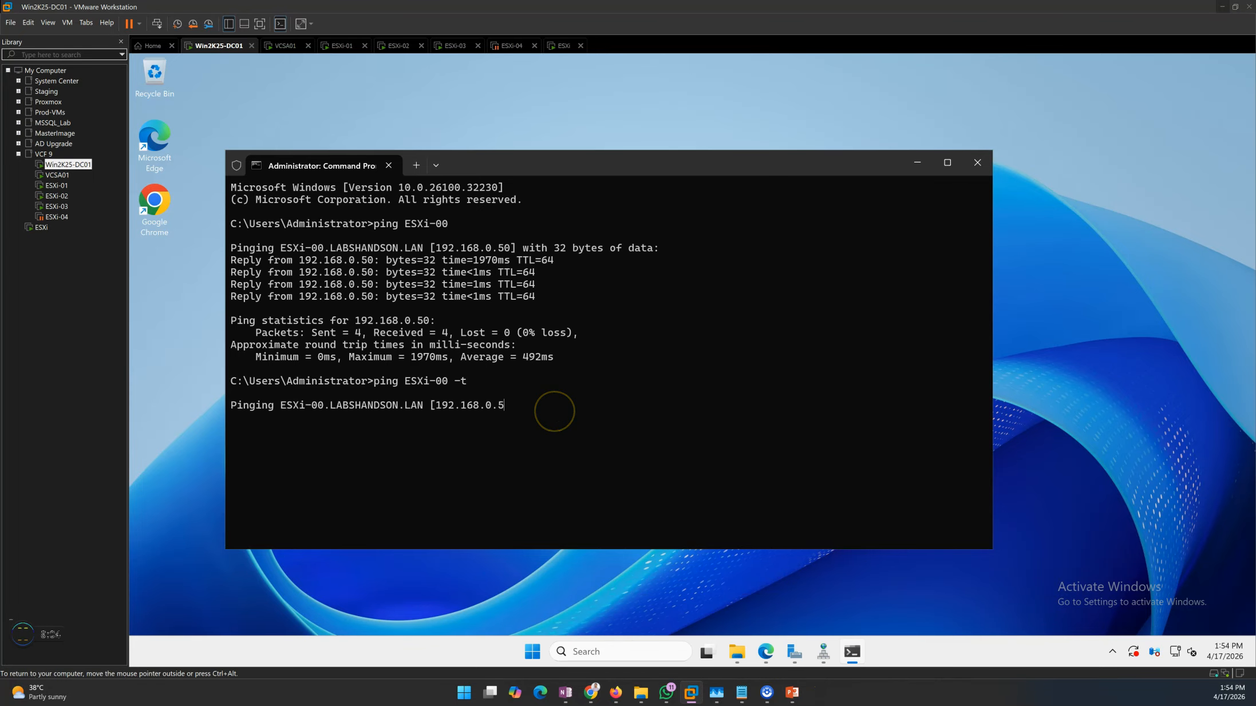
left_click(561, 46)
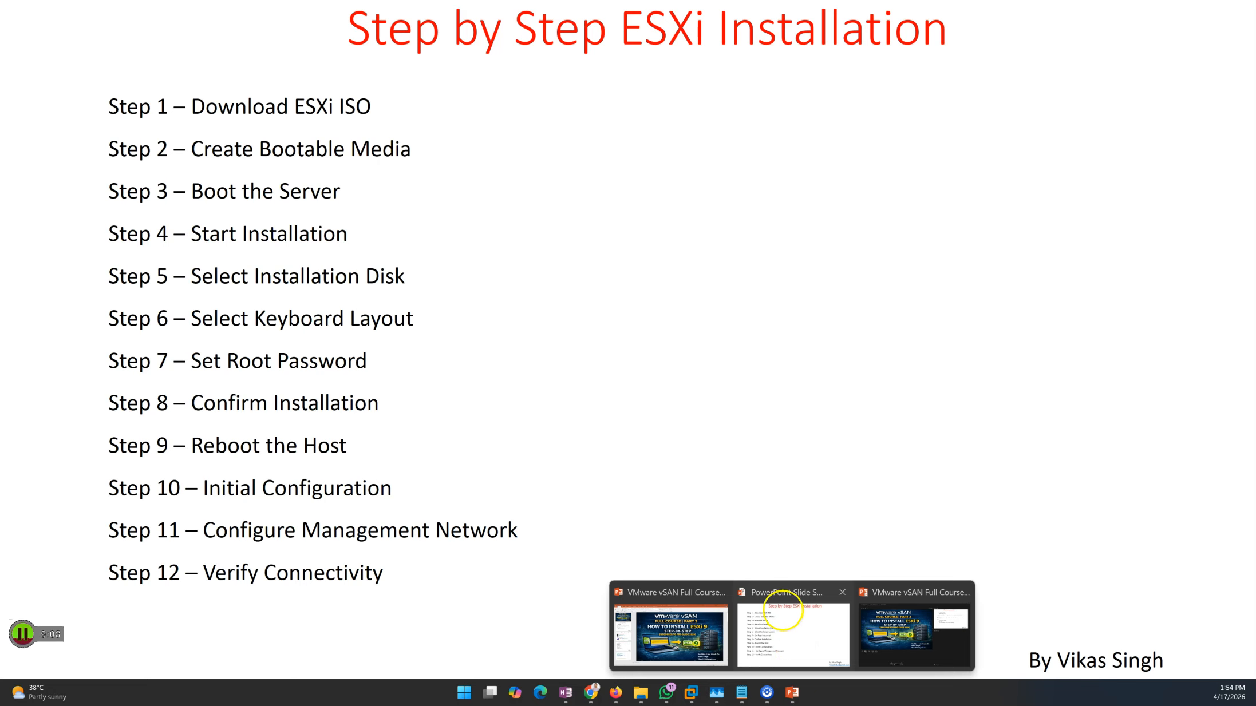
left_click(793, 653)
left_click(662, 416)
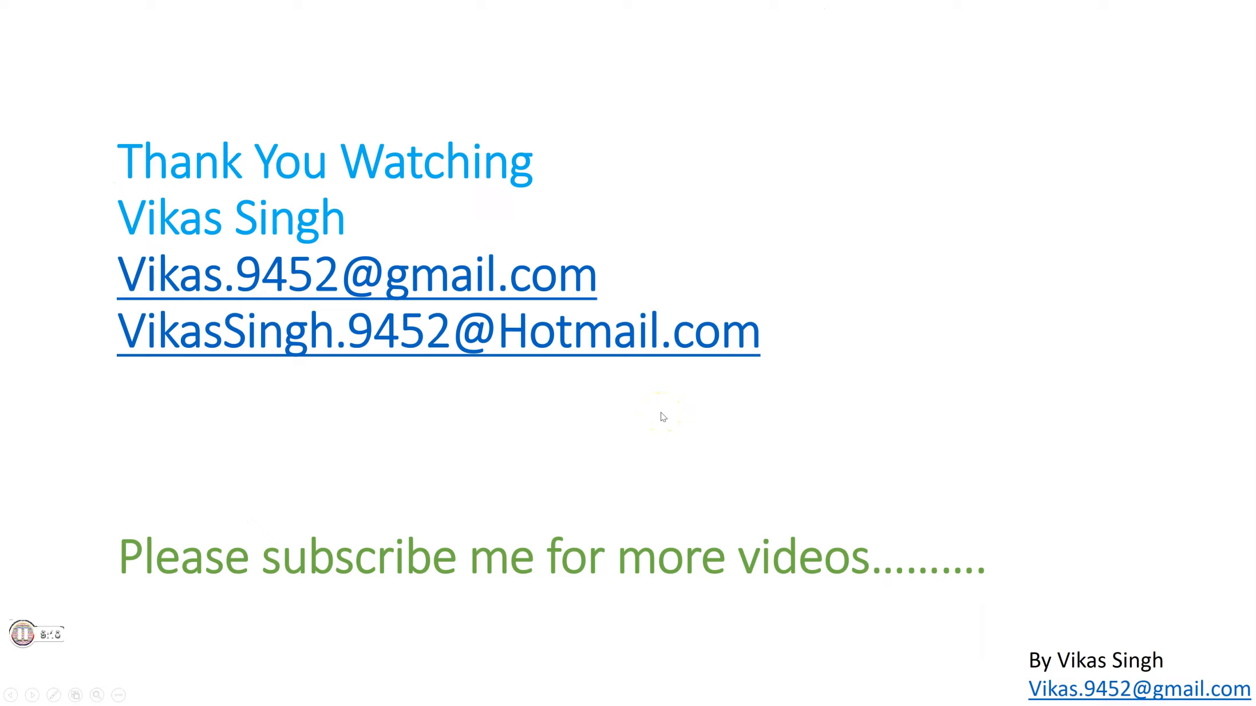
left_click(617, 439)
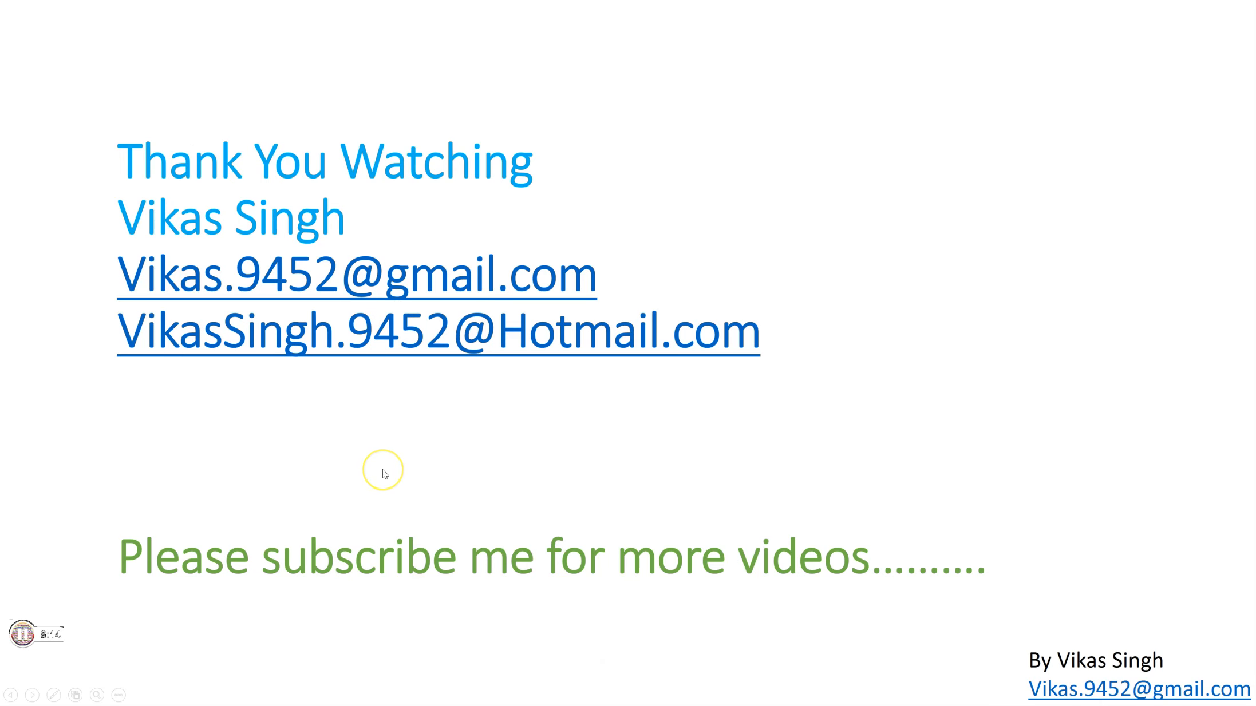